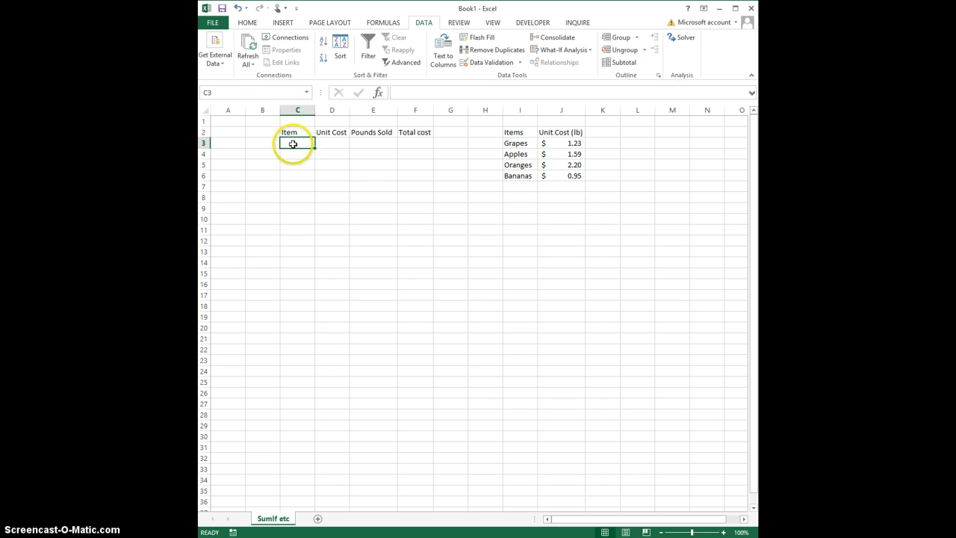
# - Restrict cells C3:C12 in the Item column to a drop-down list sourced from the item names in I3:I6
pyautogui.moveTo(293, 144); pyautogui.dragTo(296, 254)
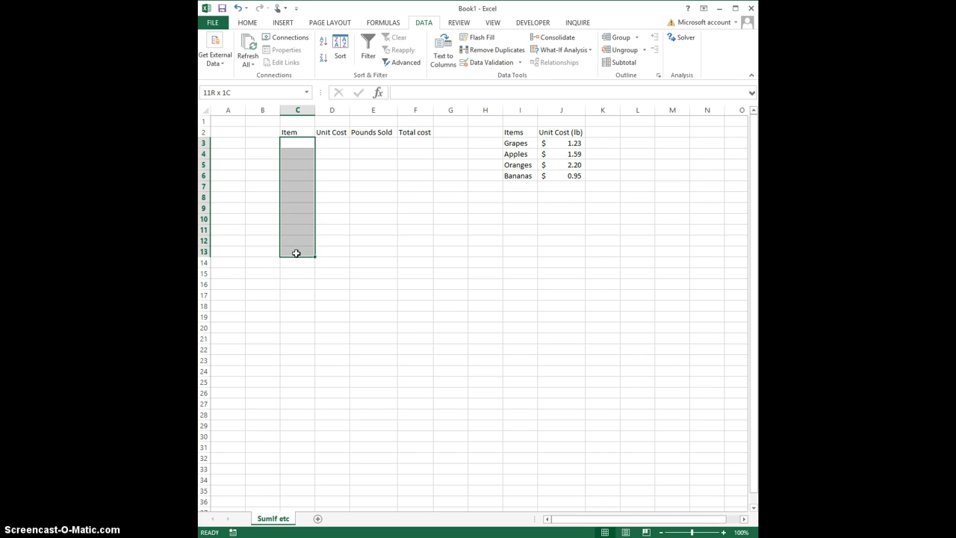
pyautogui.moveTo(295, 242); pyautogui.dragTo(296, 243)
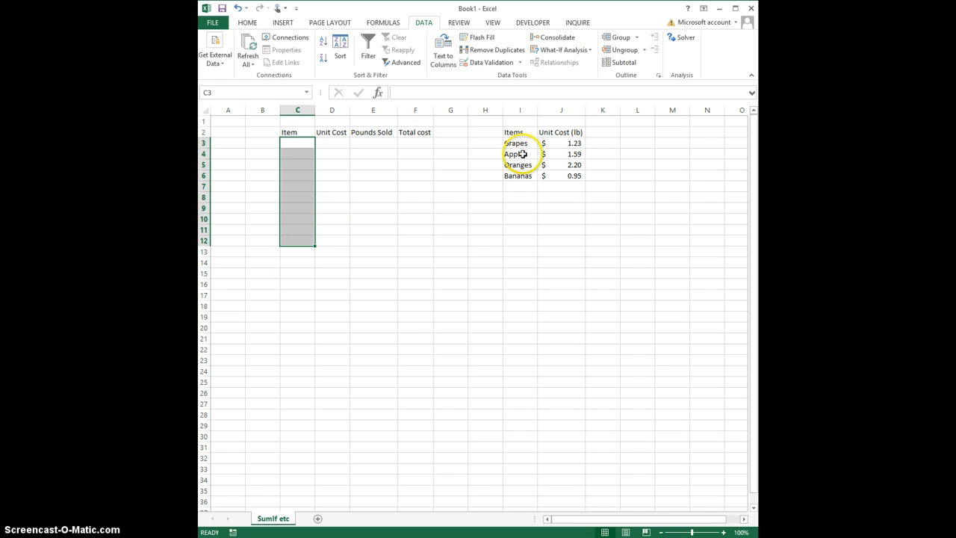
pyautogui.click(493, 66)
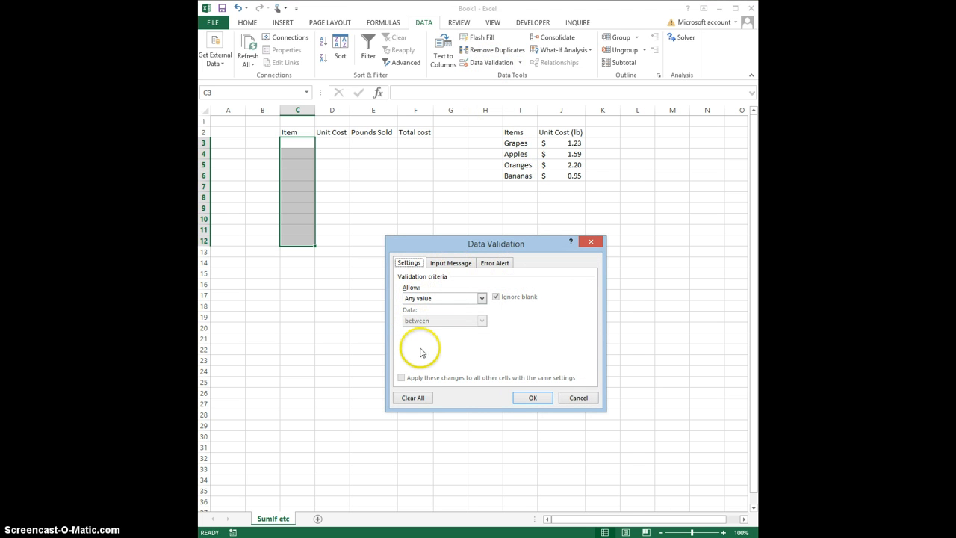
pyautogui.click(481, 298)
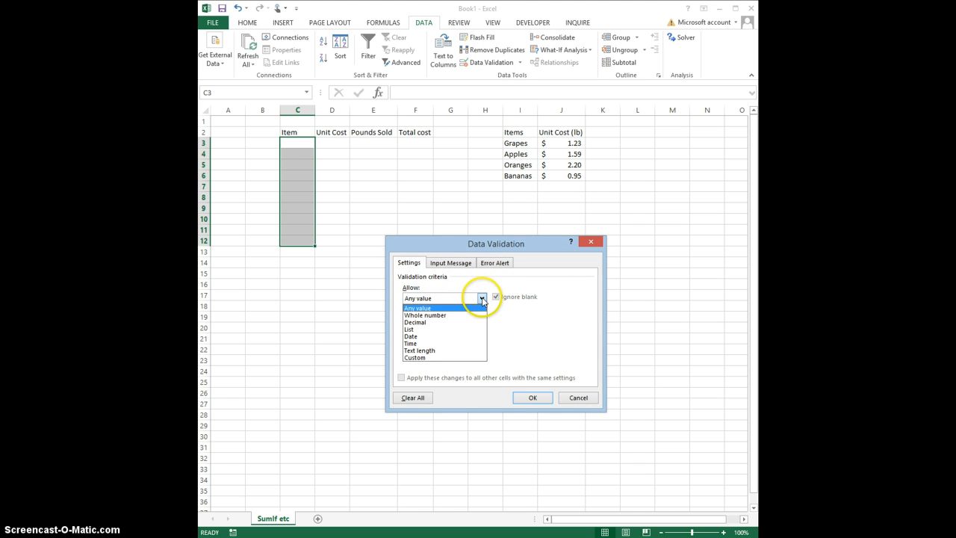
pyautogui.click(448, 330)
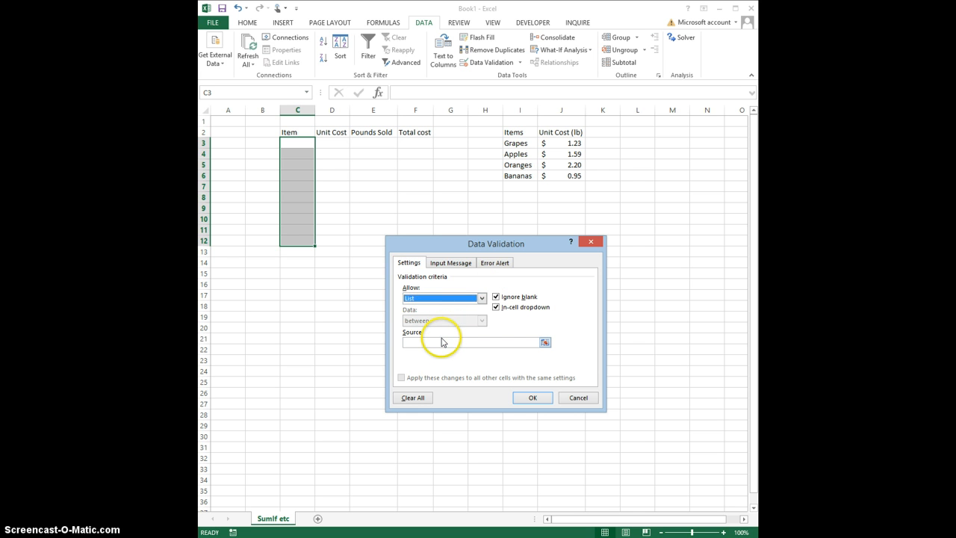
pyautogui.click(442, 344)
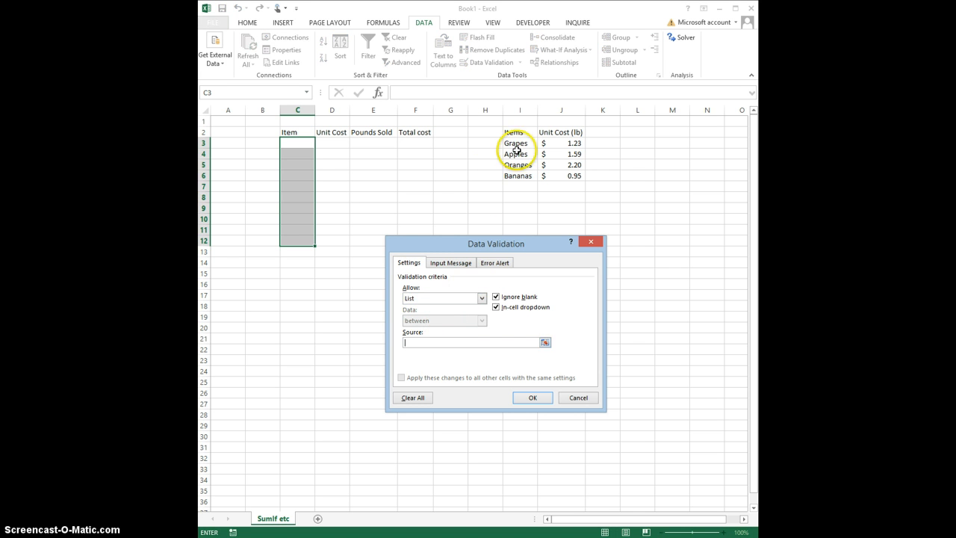
pyautogui.moveTo(515, 143); pyautogui.dragTo(516, 178)
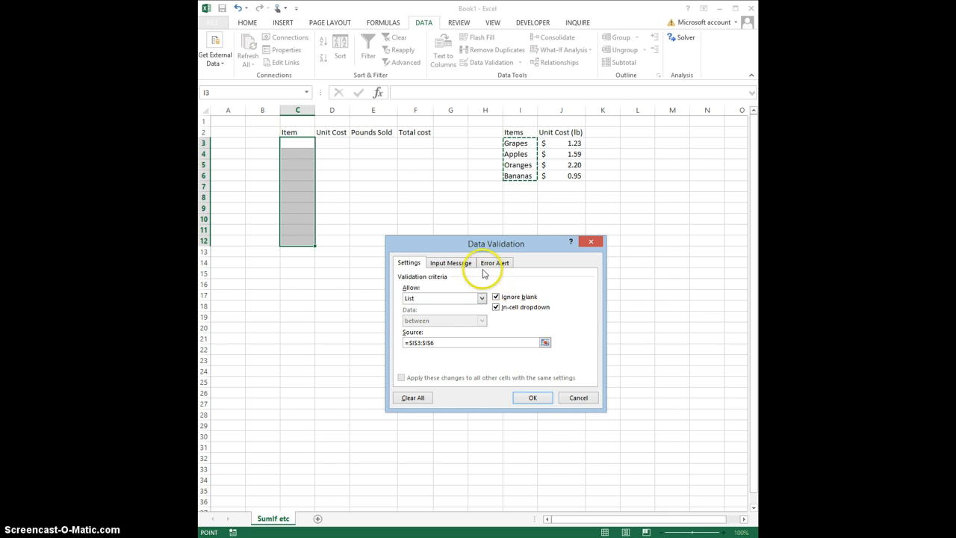
pyautogui.click(449, 264)
pyautogui.click(448, 309)
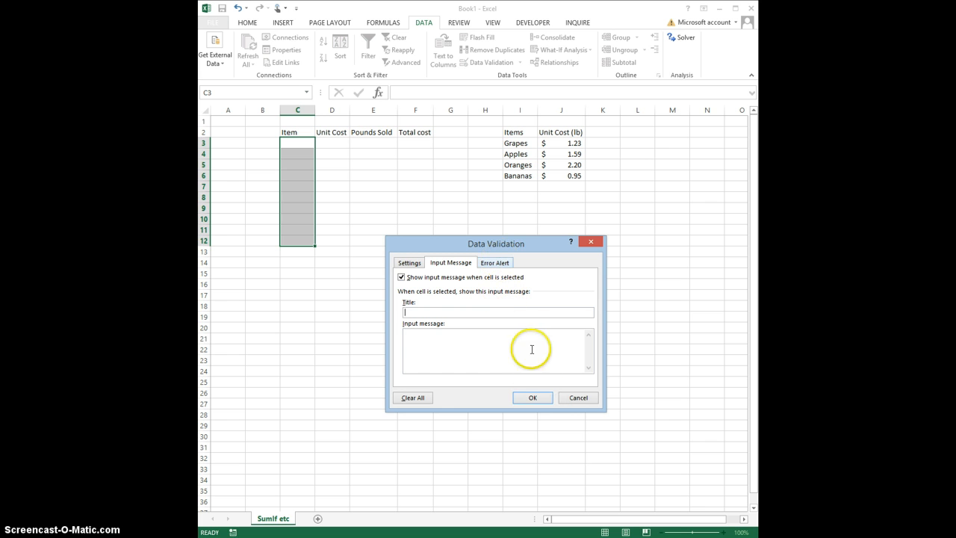
pyautogui.click(532, 398)
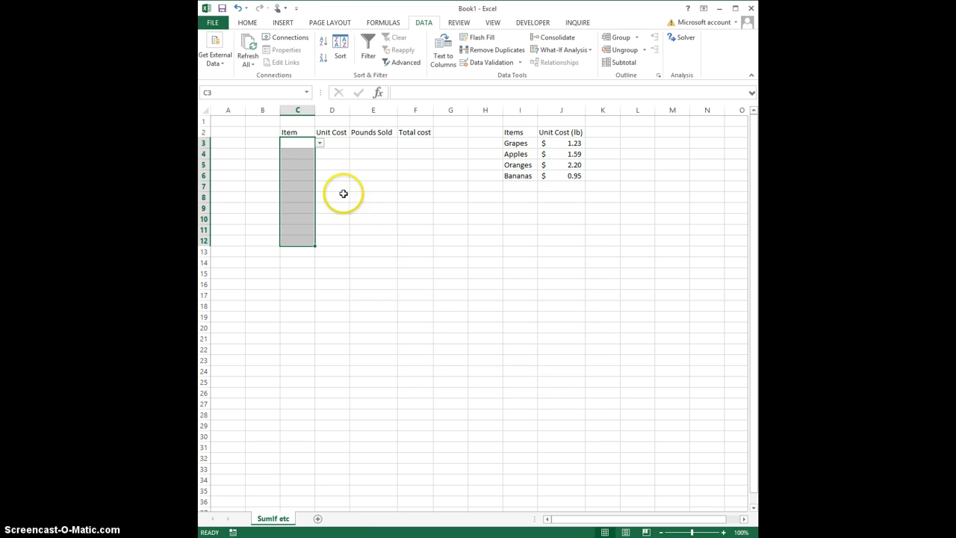
# - Check the drop-down choices offered in several cells of the Item column, including C10 and C6
pyautogui.click(287, 183)
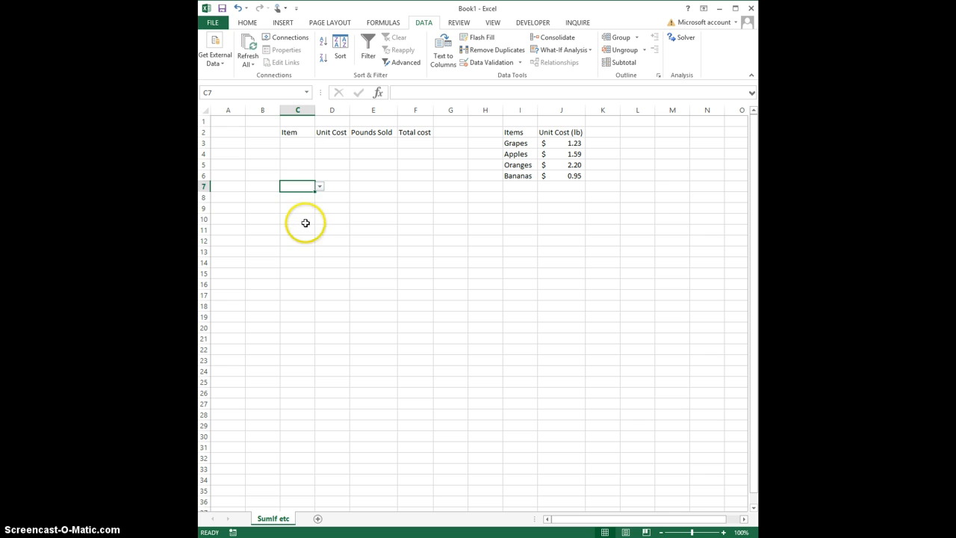
pyautogui.click(310, 218)
pyautogui.click(319, 220)
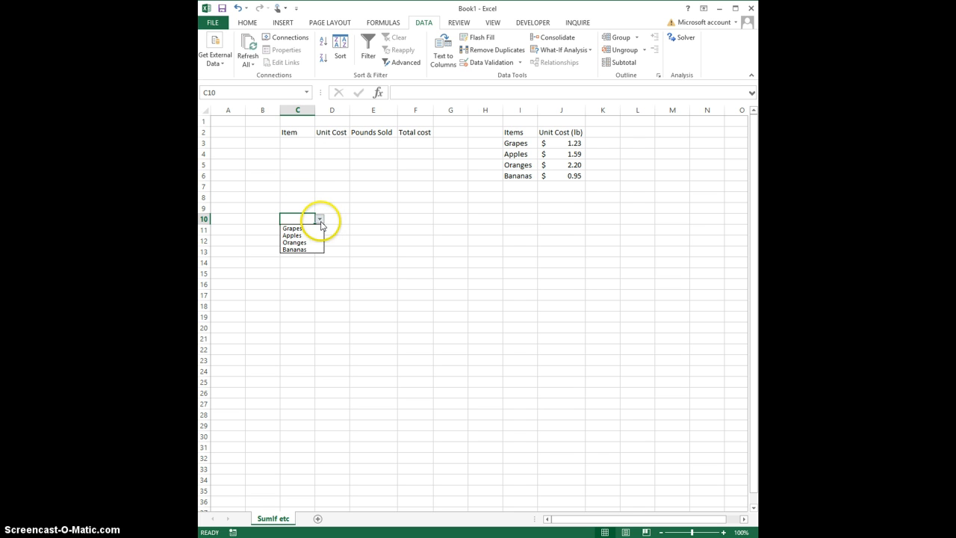
pyautogui.click(296, 186)
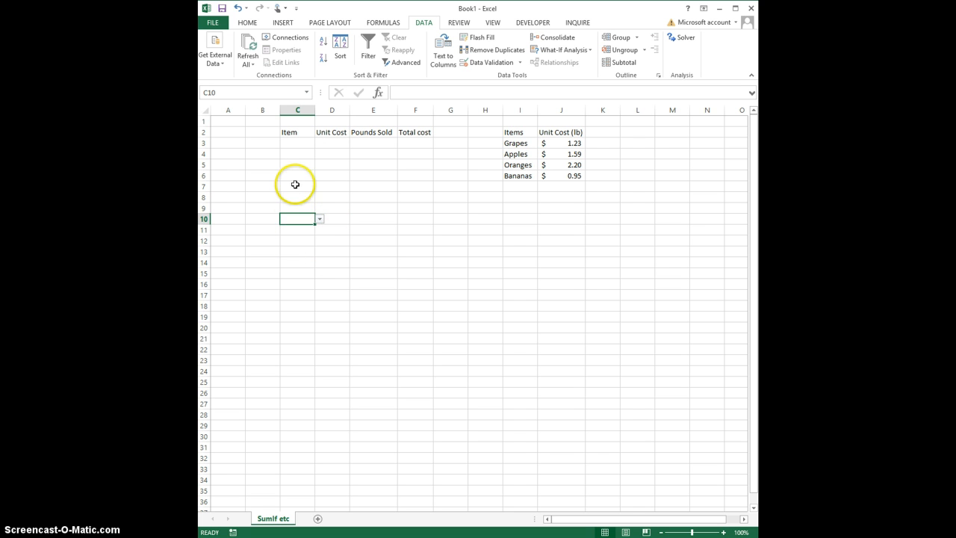
pyautogui.click(298, 175)
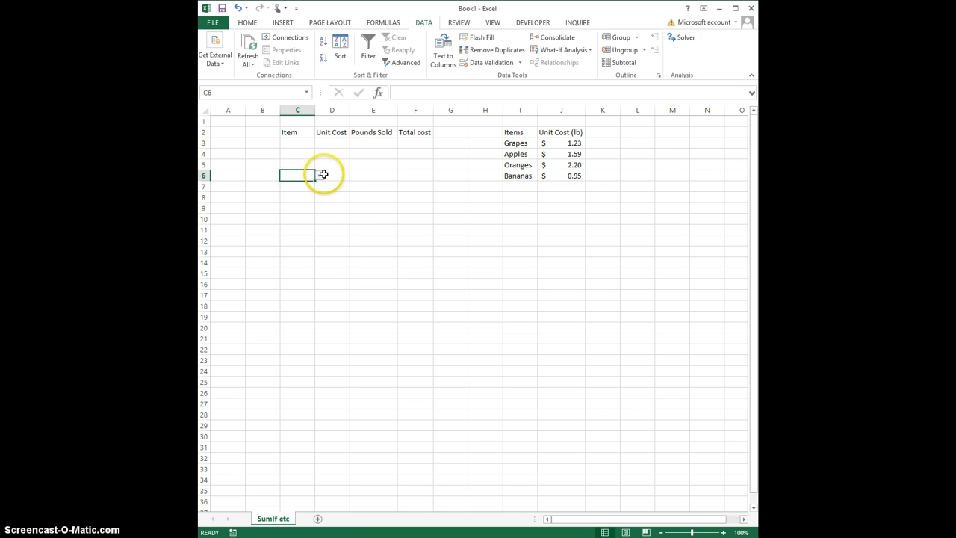
pyautogui.click(320, 175)
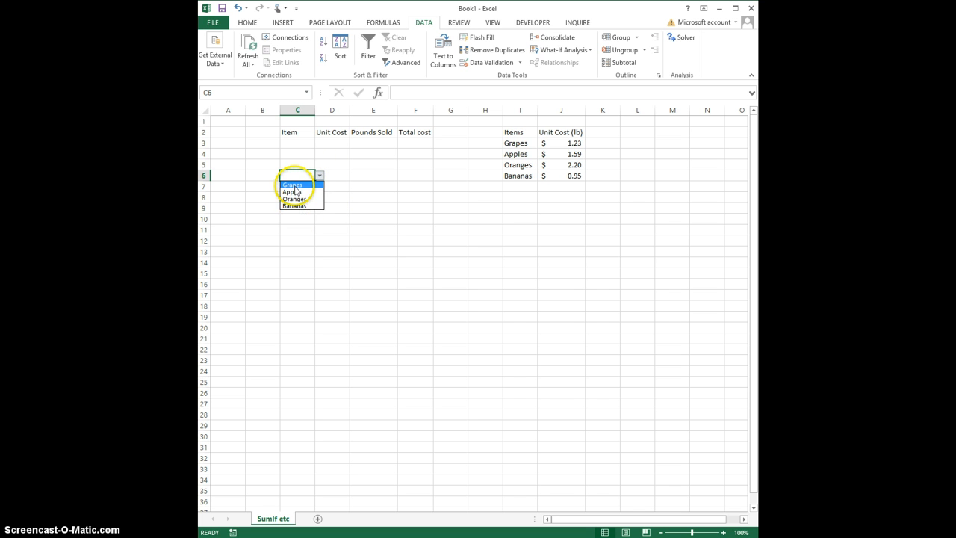
pyautogui.press('Escape')
# - Choose Grapes from the drop-down list in cell C3
pyautogui.click(300, 143)
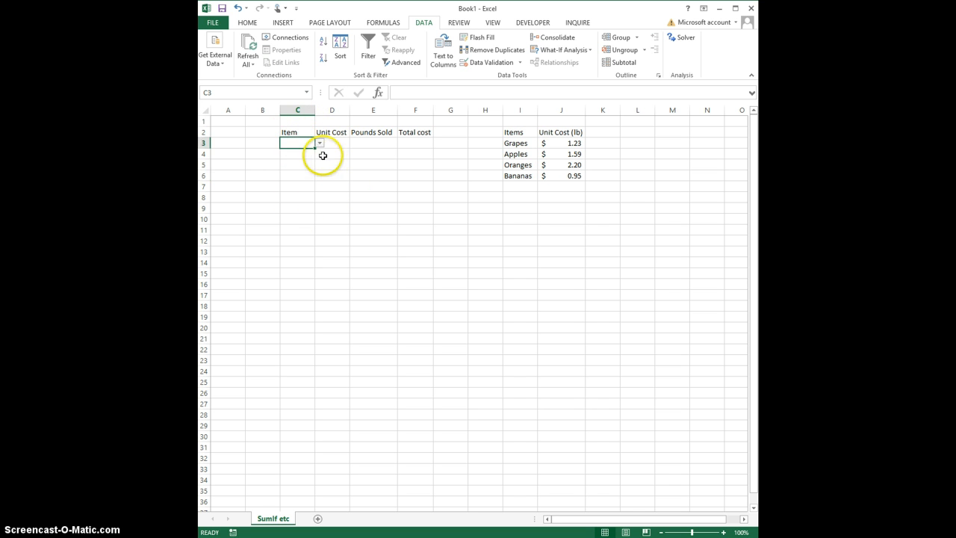
pyautogui.click(319, 146)
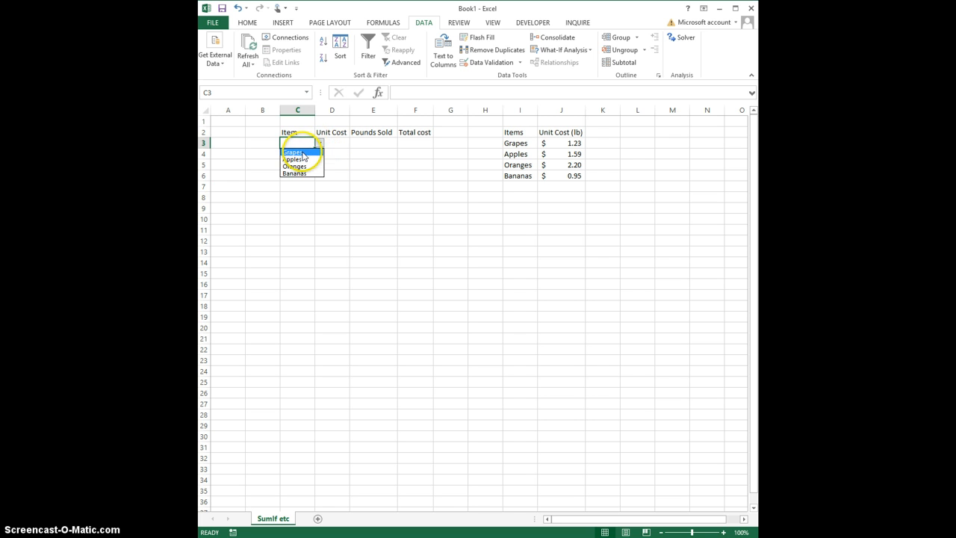
pyautogui.click(302, 153)
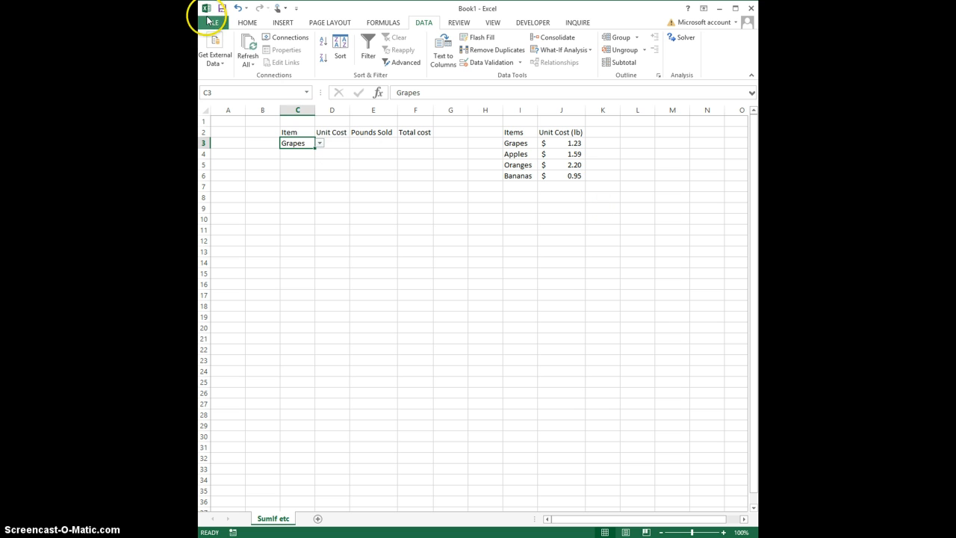
# - Insert a VLOOKUP function in D3 with lookup value C3, table array I3:J6, column index 2 and range lookup 0
pyautogui.click(341, 144)
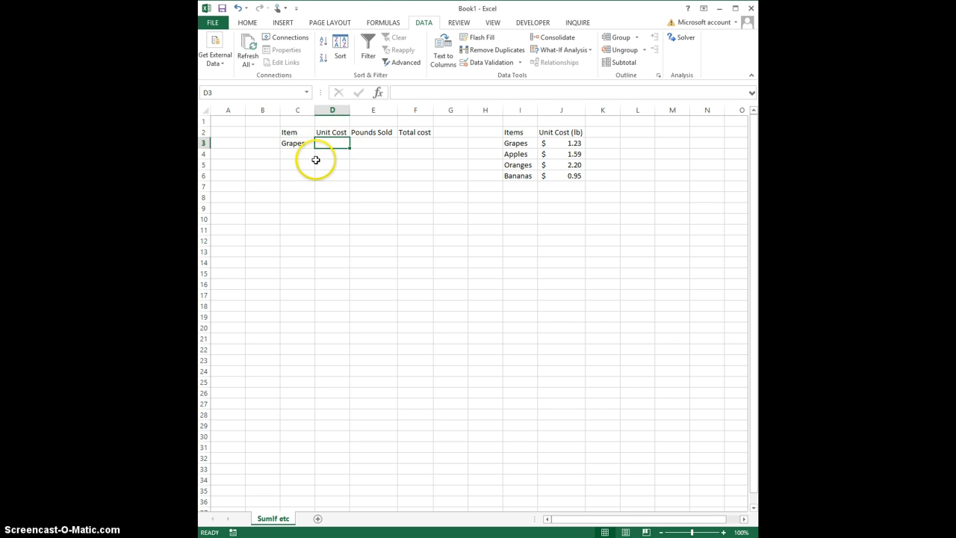
pyautogui.click(382, 23)
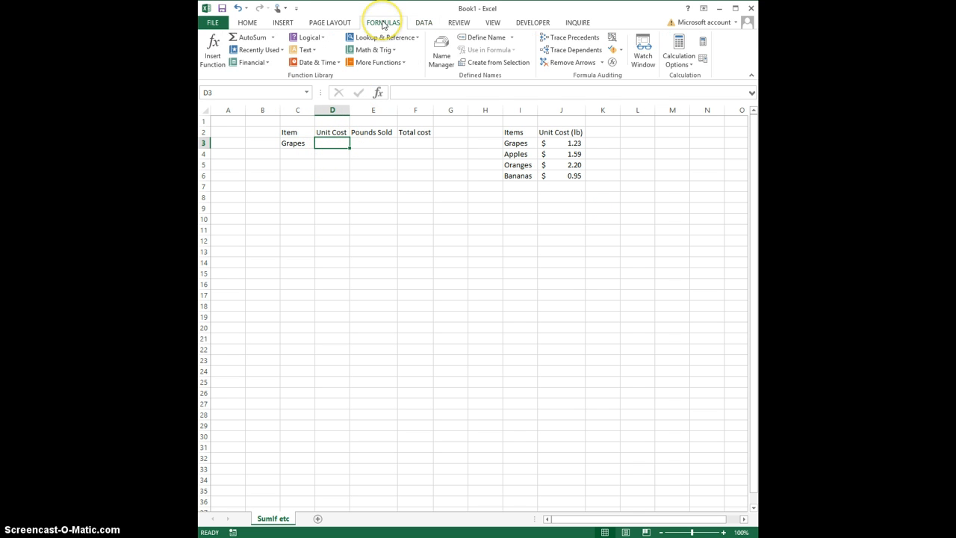
pyautogui.click(229, 49)
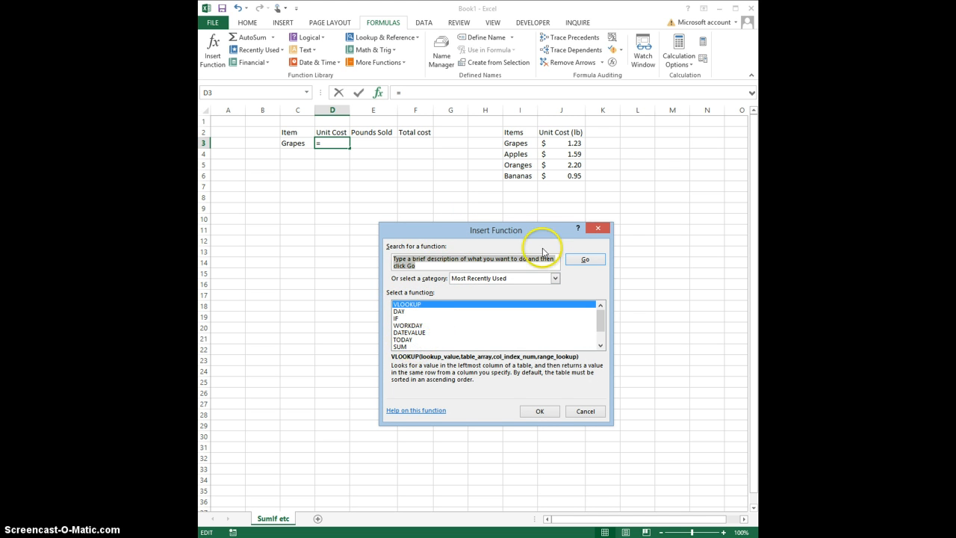
pyautogui.click(555, 278)
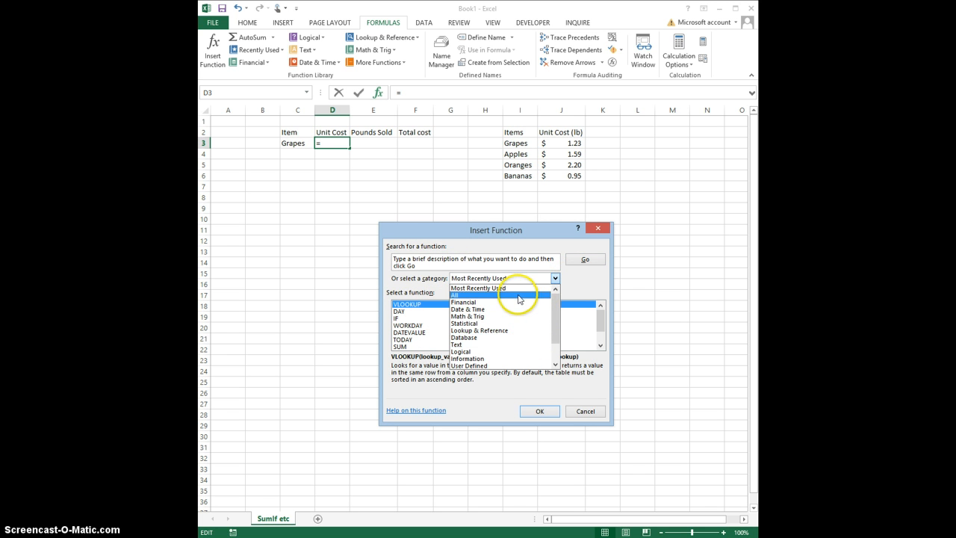
pyautogui.click(414, 307)
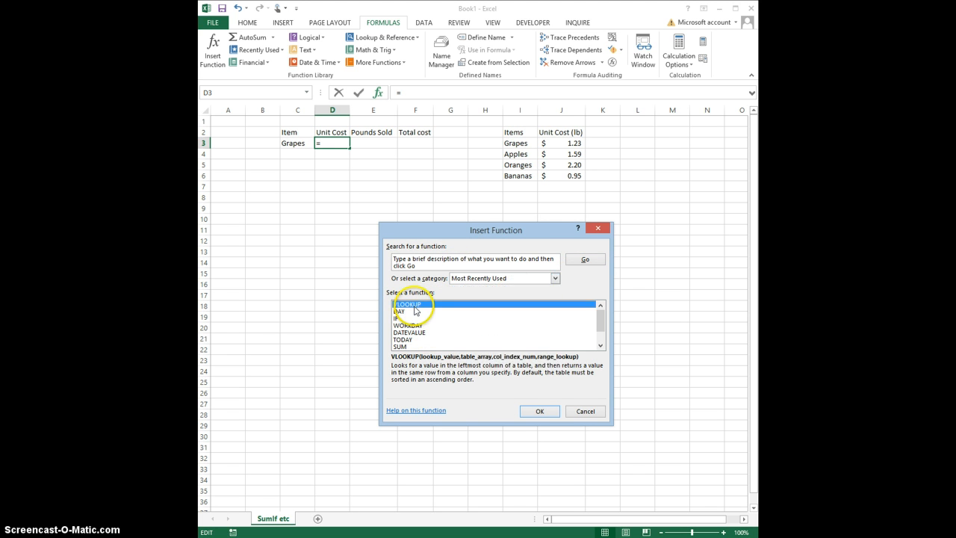
pyautogui.doubleClick(411, 305)
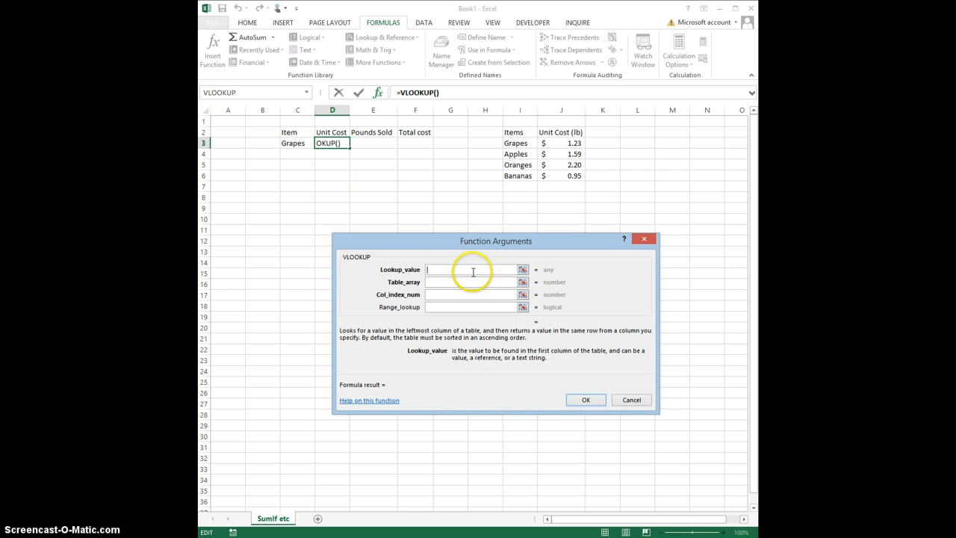
pyautogui.click(293, 143)
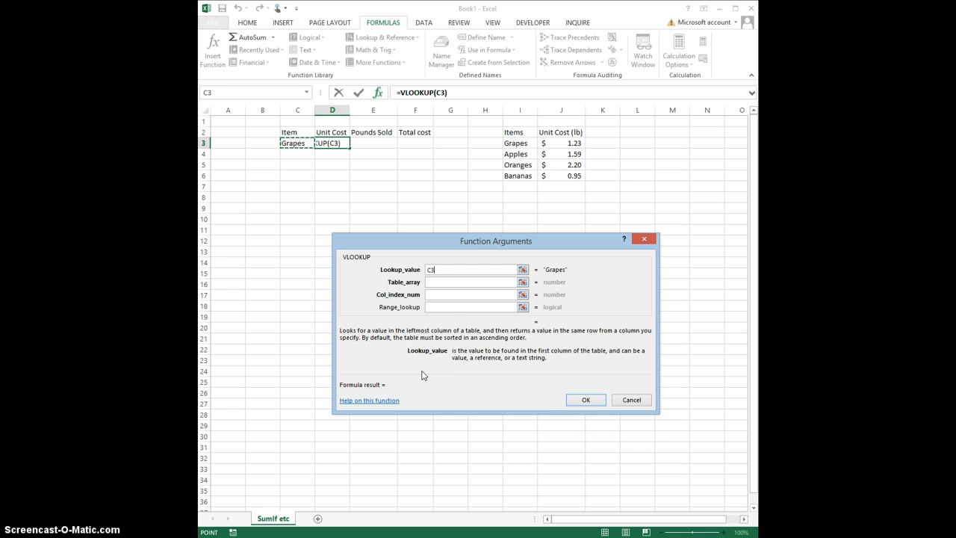
pyautogui.click(437, 282)
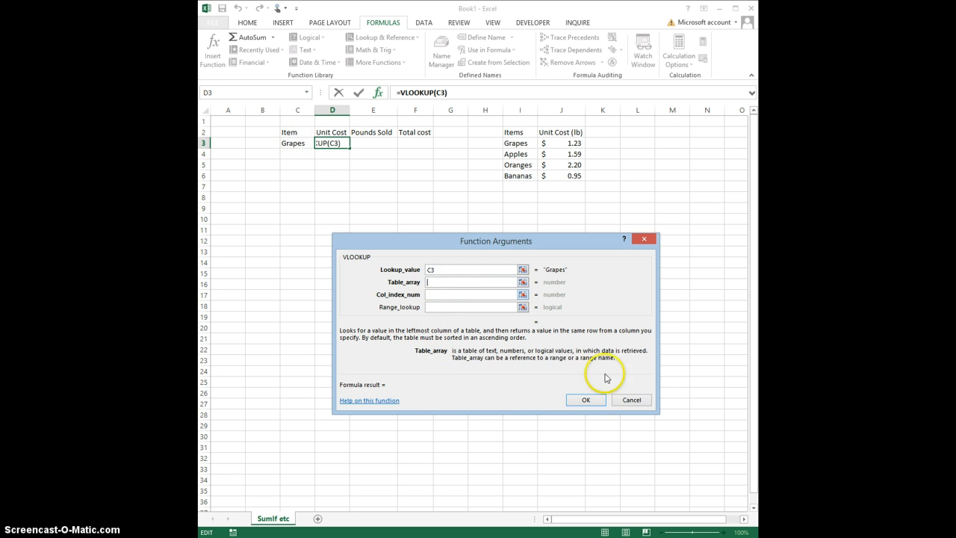
pyautogui.moveTo(517, 143); pyautogui.dragTo(570, 177)
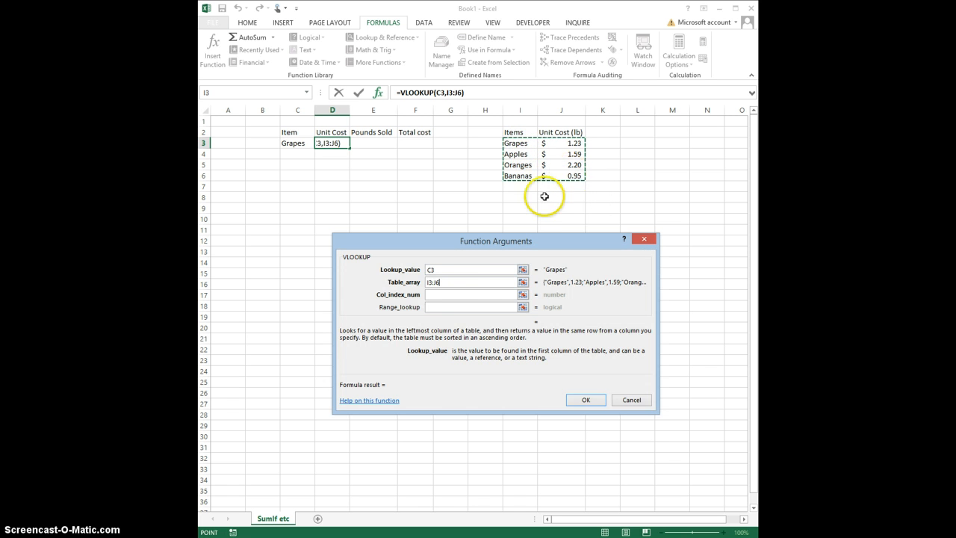
pyautogui.click(483, 295)
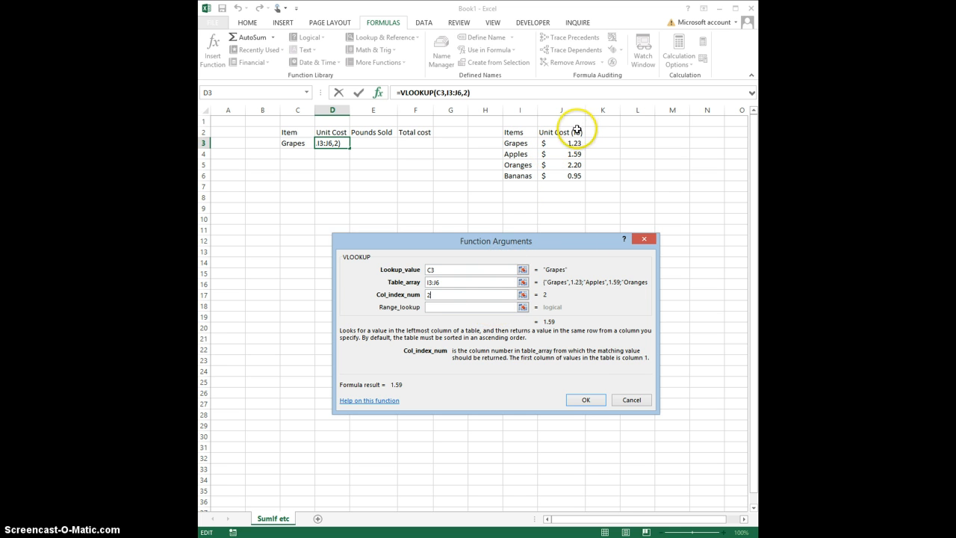
pyautogui.click(490, 309)
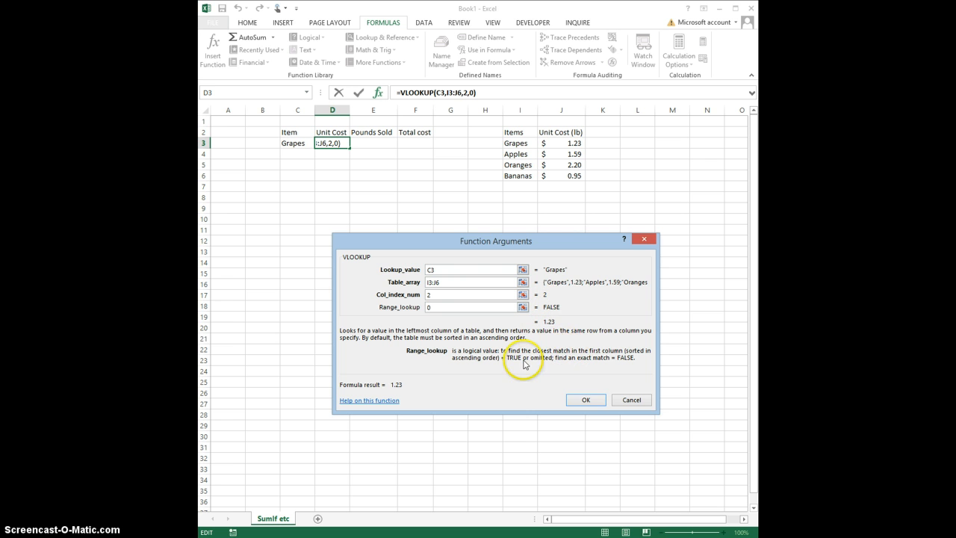
pyautogui.click(586, 400)
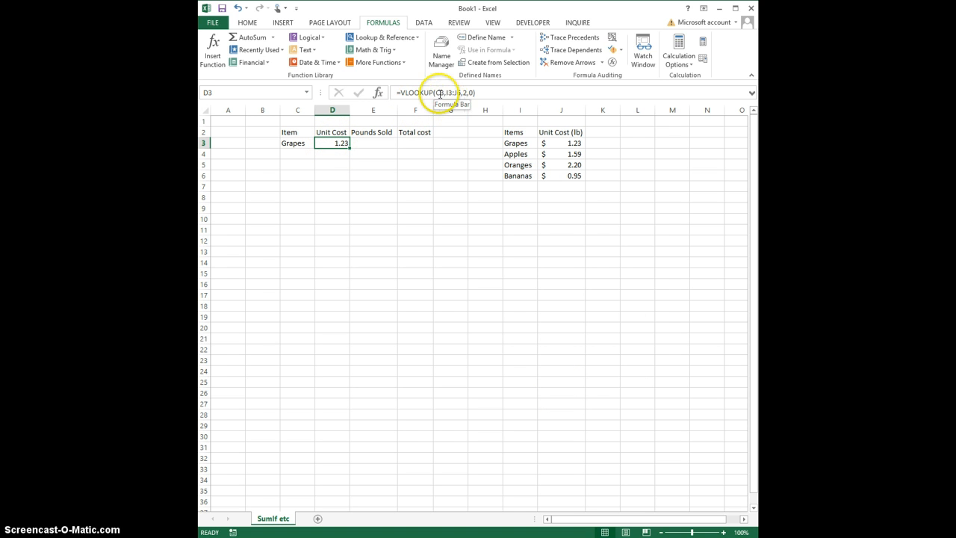
# - Make the table range in D3's VLOOKUP formula absolute as $I$3:$J$6 and fill the formula down through D12
pyautogui.moveTo(438, 93); pyautogui.dragTo(458, 93)
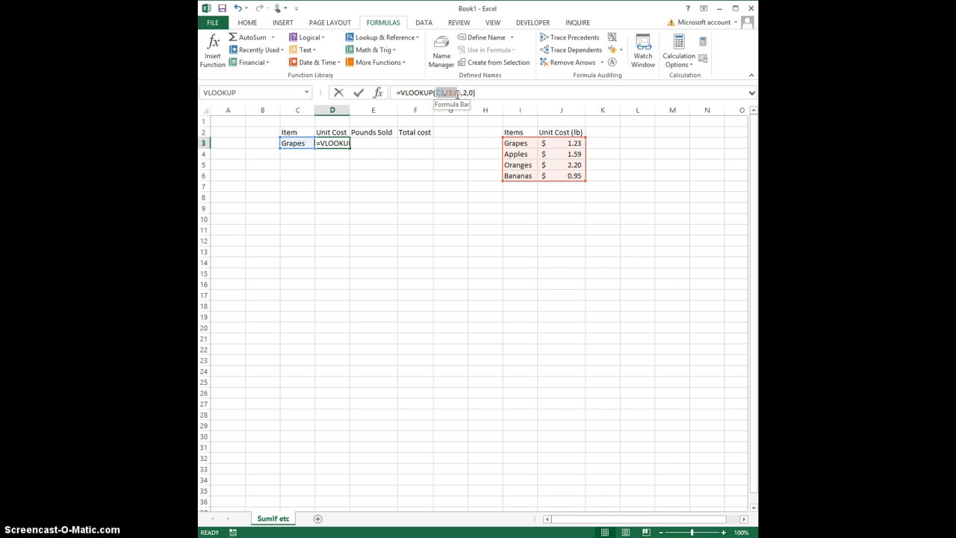
pyautogui.click(446, 93)
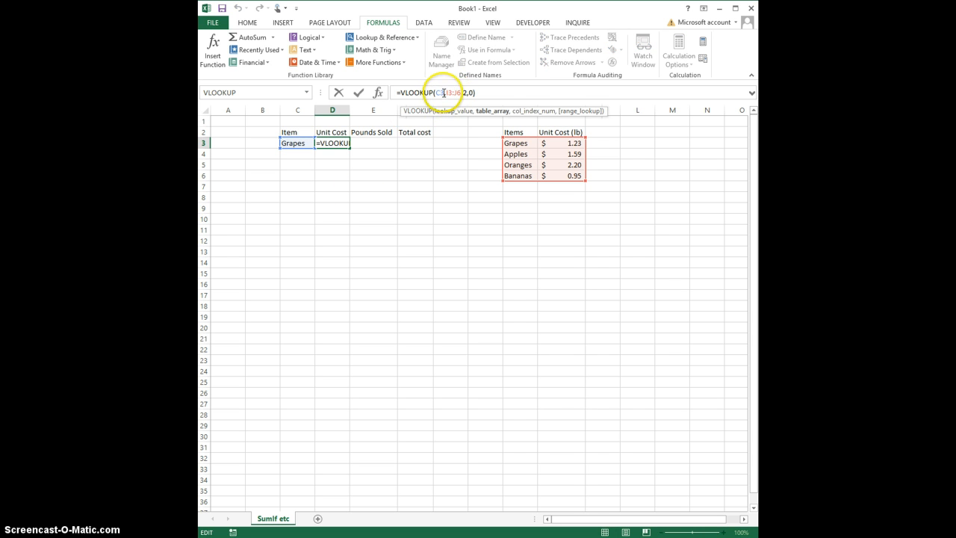
pyautogui.moveTo(447, 92); pyautogui.dragTo(458, 92)
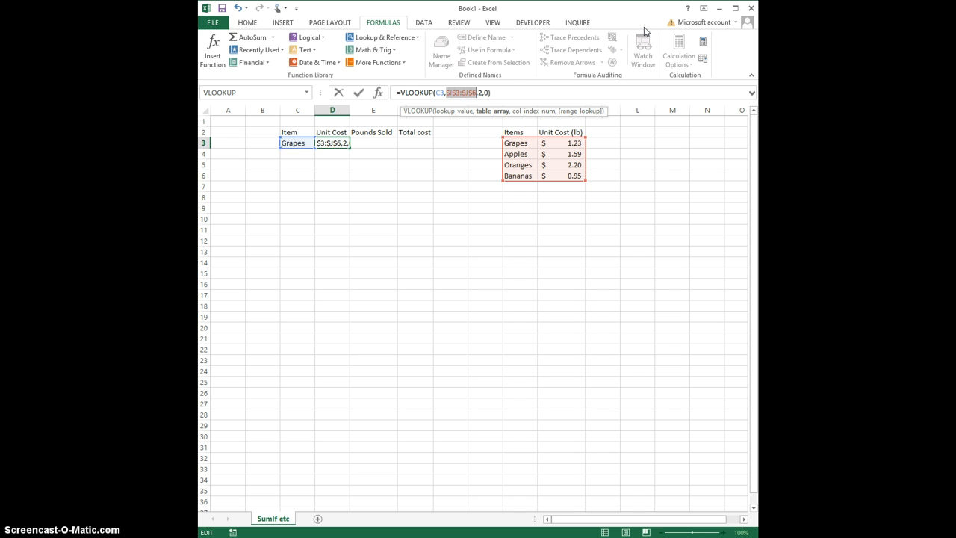
pyautogui.press('Return')
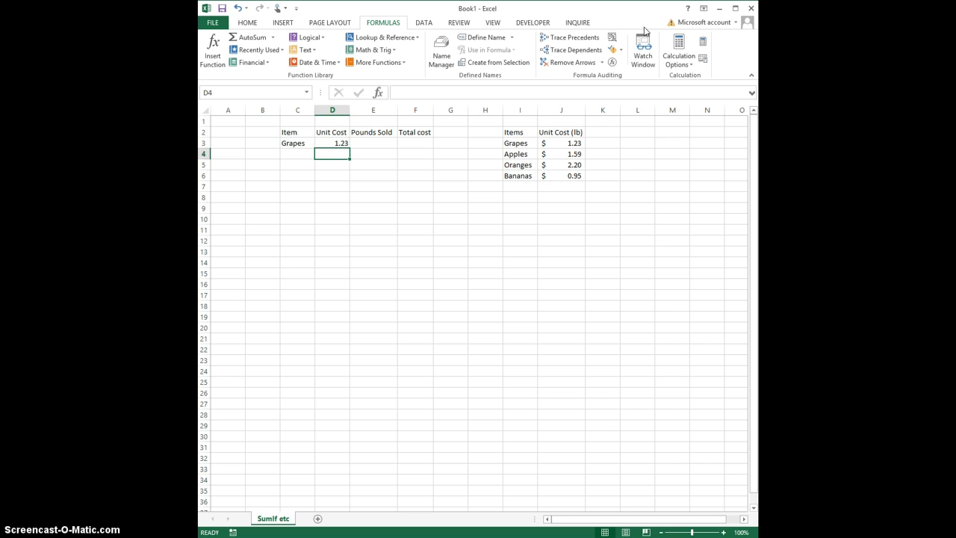
pyautogui.click(338, 142)
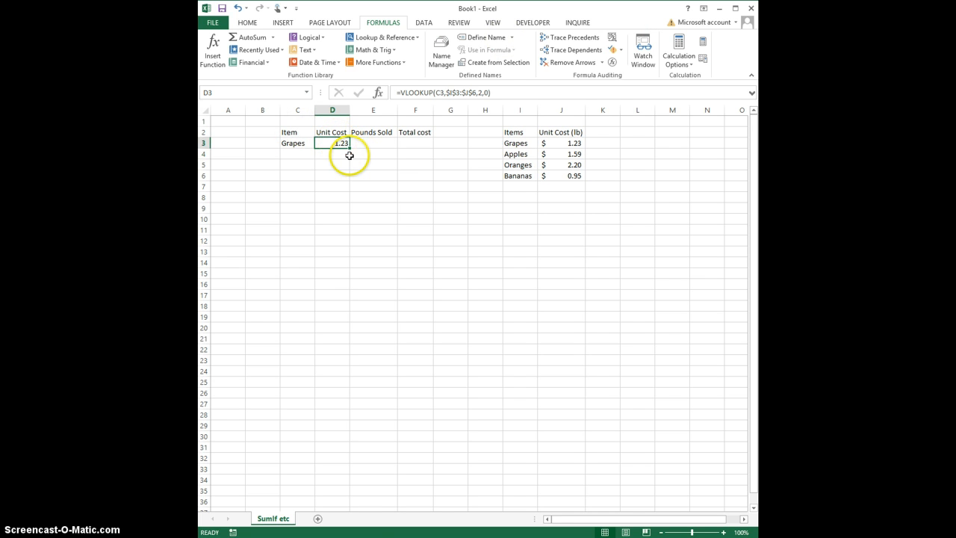
pyautogui.moveTo(348, 149); pyautogui.dragTo(381, 269)
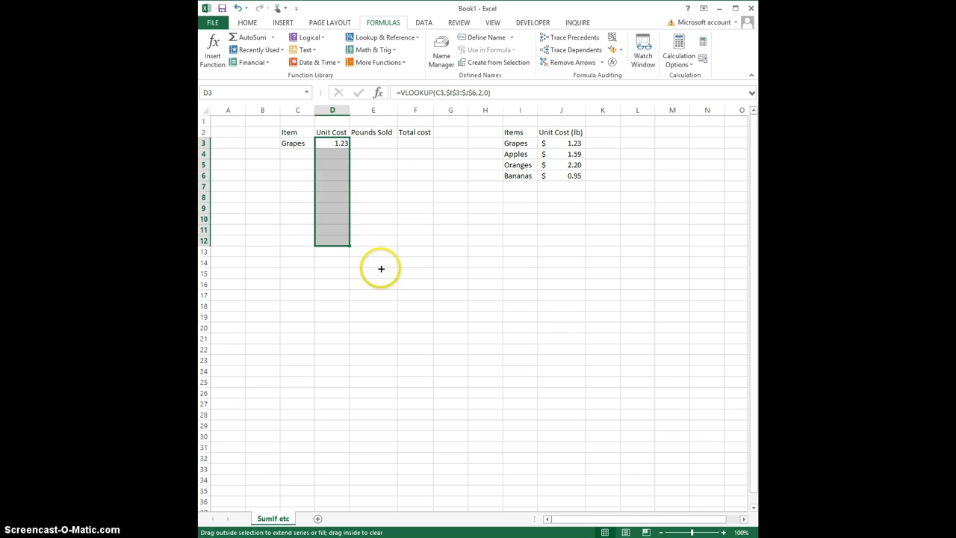
# - Inspect the filled VLOOKUP formulas in several Unit Cost cells, including D5 and D8
pyautogui.click(332, 155)
pyautogui.click(333, 165)
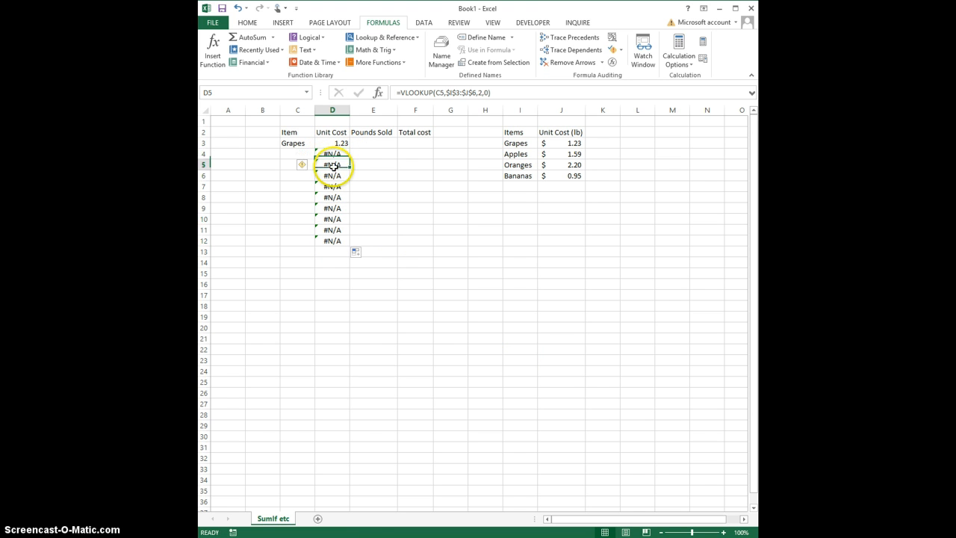
pyautogui.click(335, 187)
pyautogui.click(337, 194)
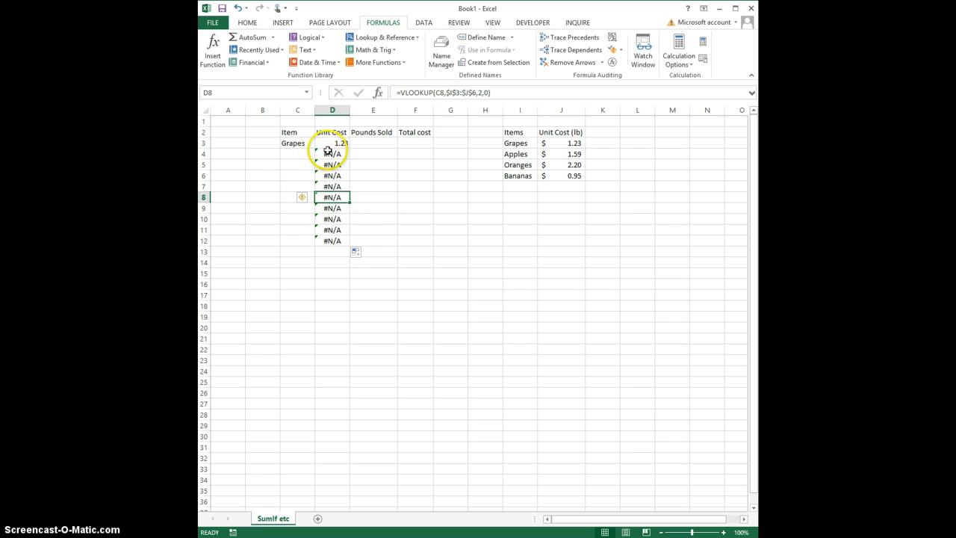
# - Choose Apples in C12 and Bananas in C11 from the item drop-down lists
pyautogui.click(297, 240)
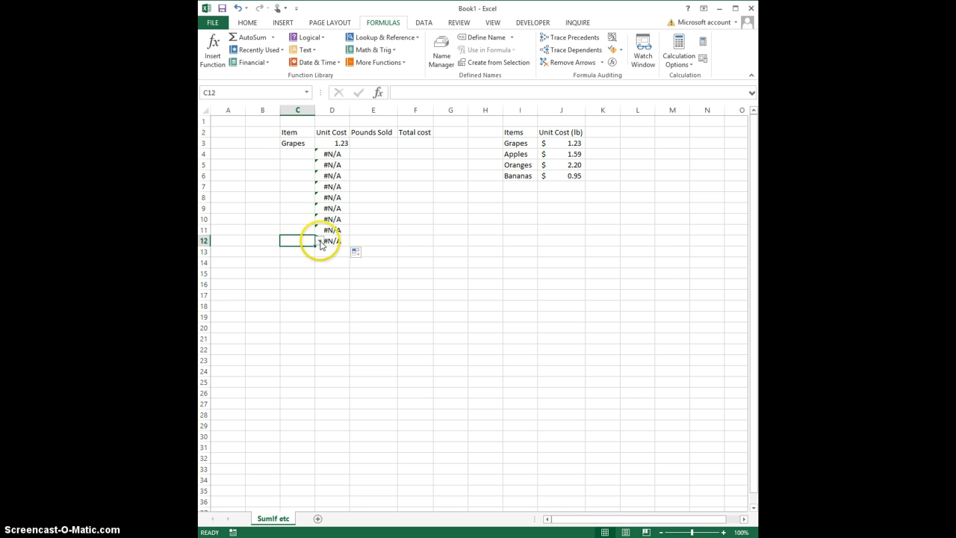
pyautogui.click(319, 241)
pyautogui.click(307, 260)
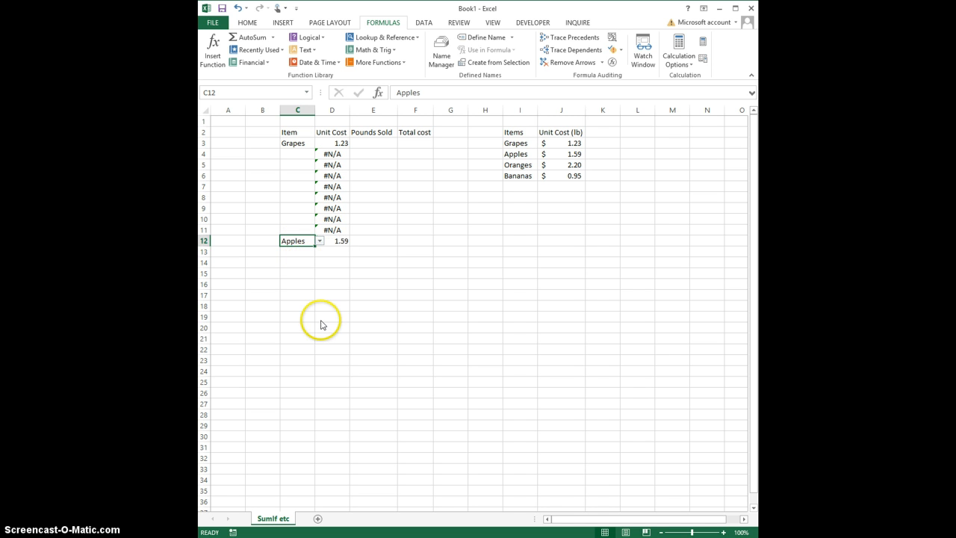
pyautogui.click(309, 229)
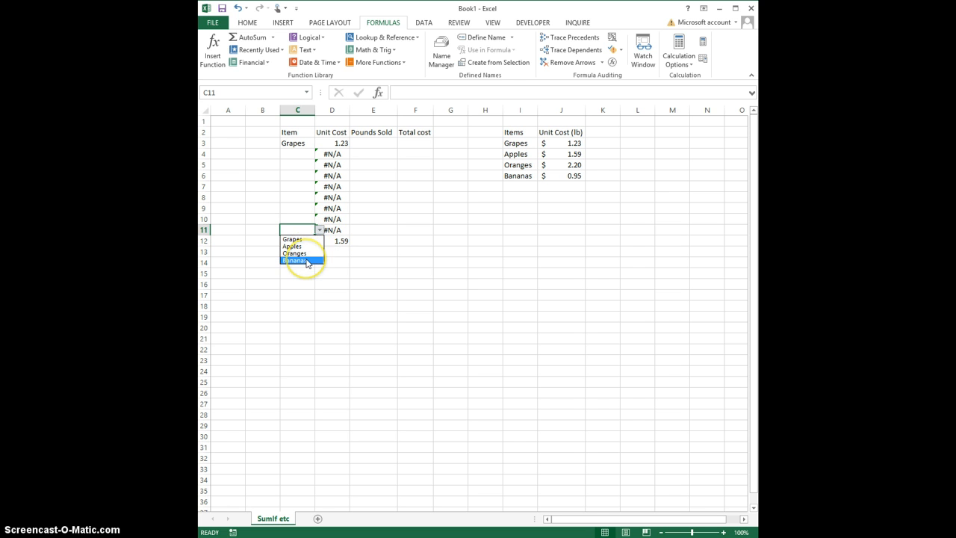
pyautogui.click(306, 261)
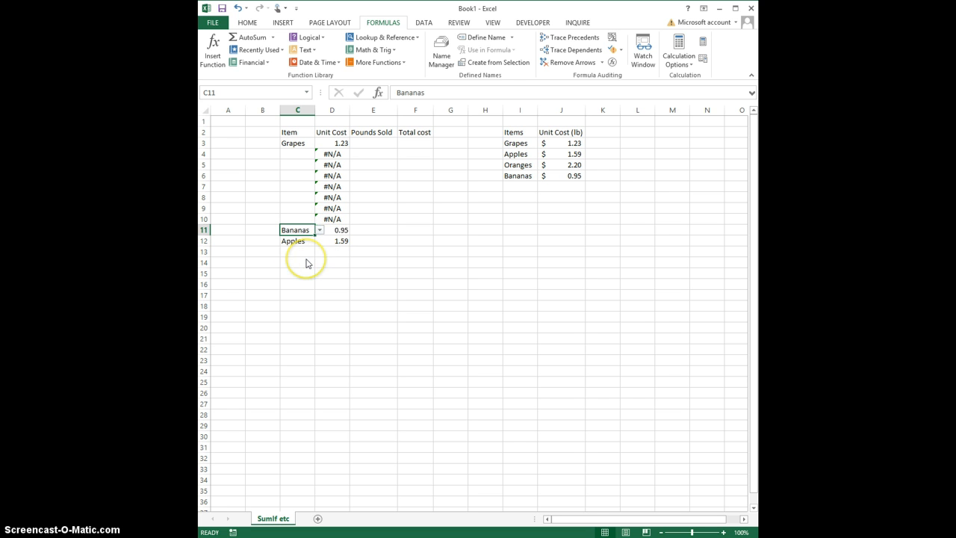
# - Choose Oranges from the item drop-down lists in cells C4, C5 and C6
pyautogui.click(306, 154)
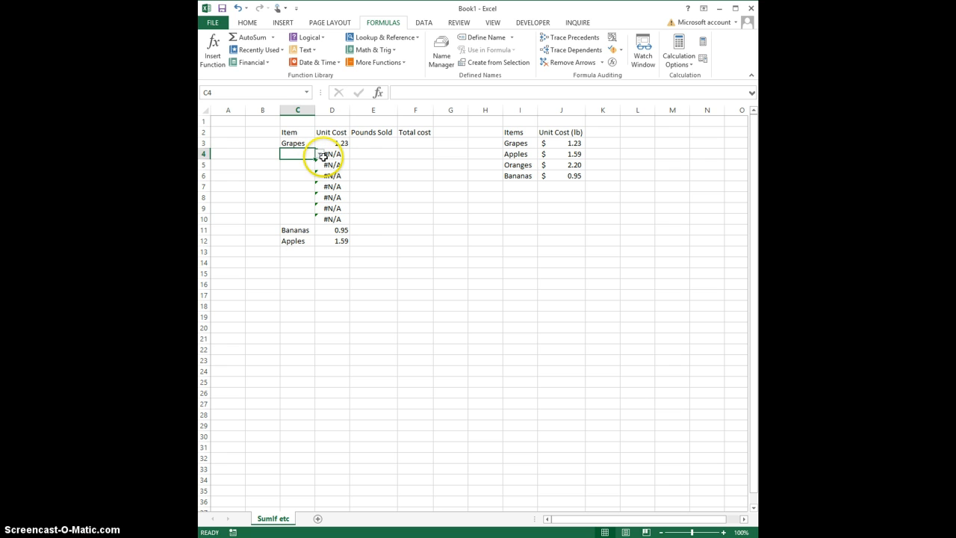
pyautogui.click(319, 155)
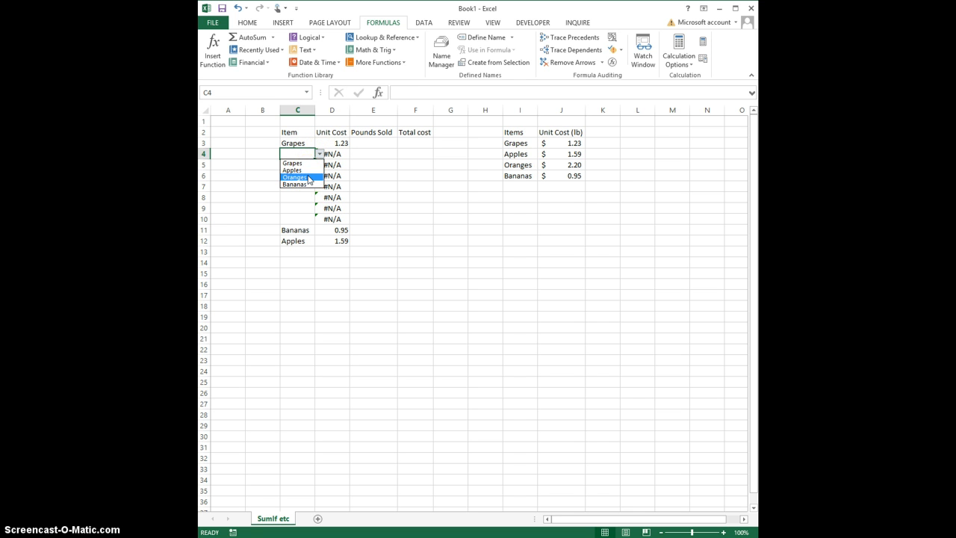
pyautogui.click(309, 179)
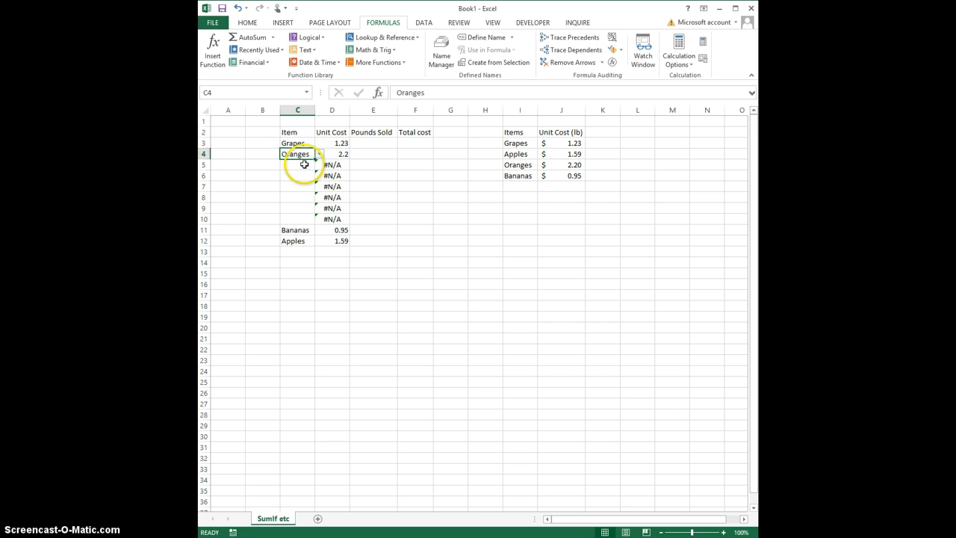
pyautogui.click(305, 163)
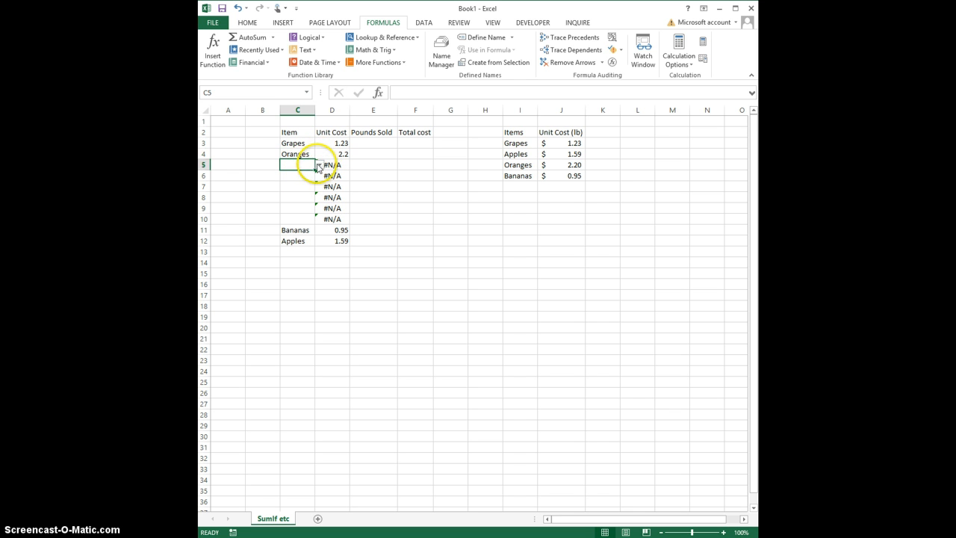
pyautogui.click(318, 165)
pyautogui.click(307, 188)
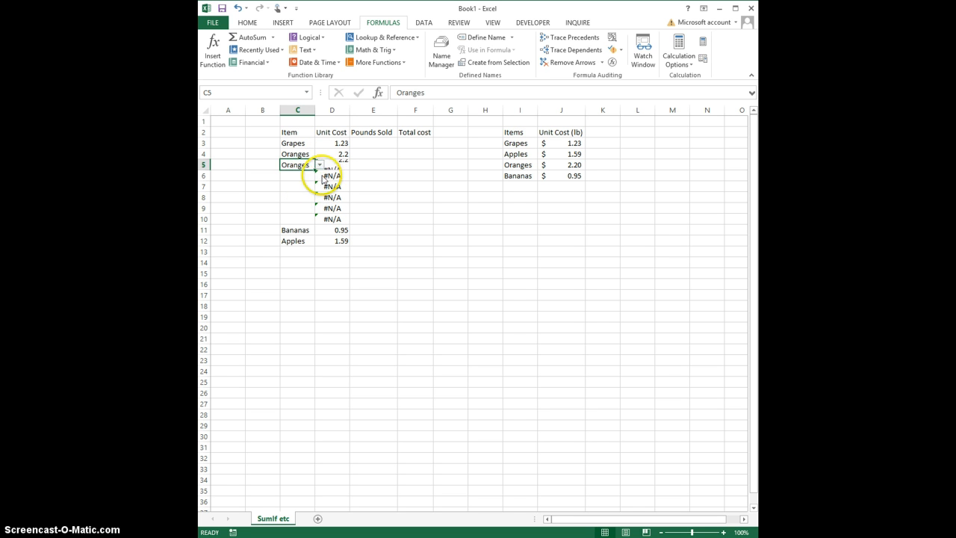
pyautogui.click(308, 179)
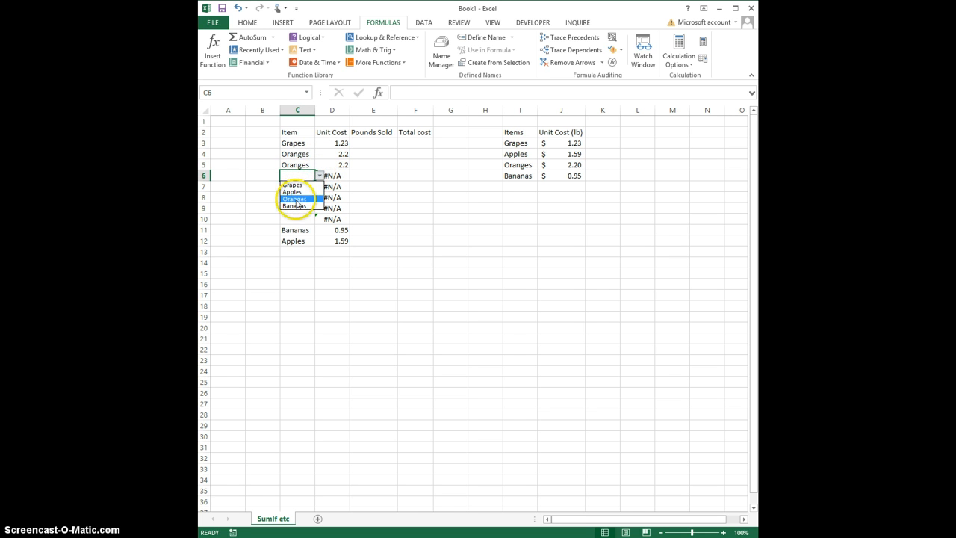
# - Choose Grapes from the item drop-down lists in cells C7 and C8
pyautogui.click(301, 190)
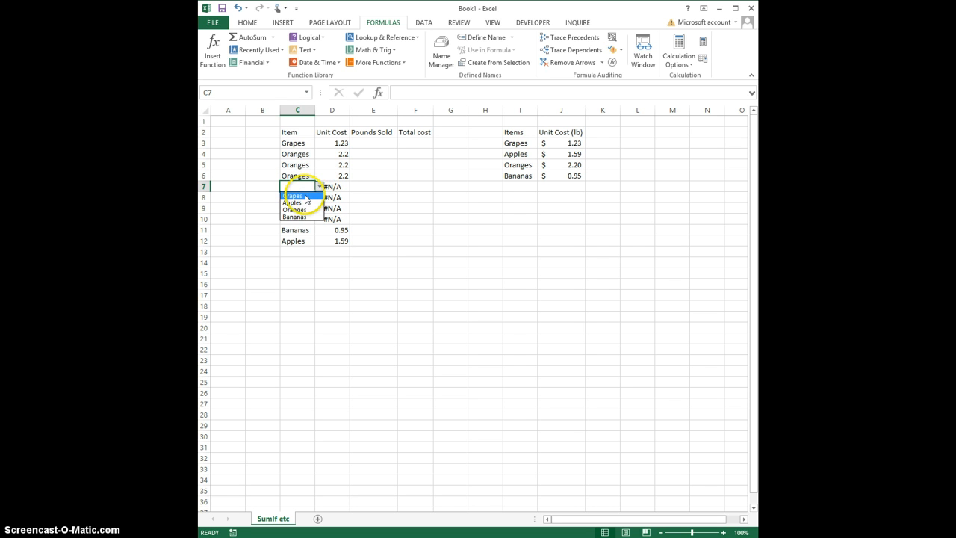
pyautogui.click(309, 198)
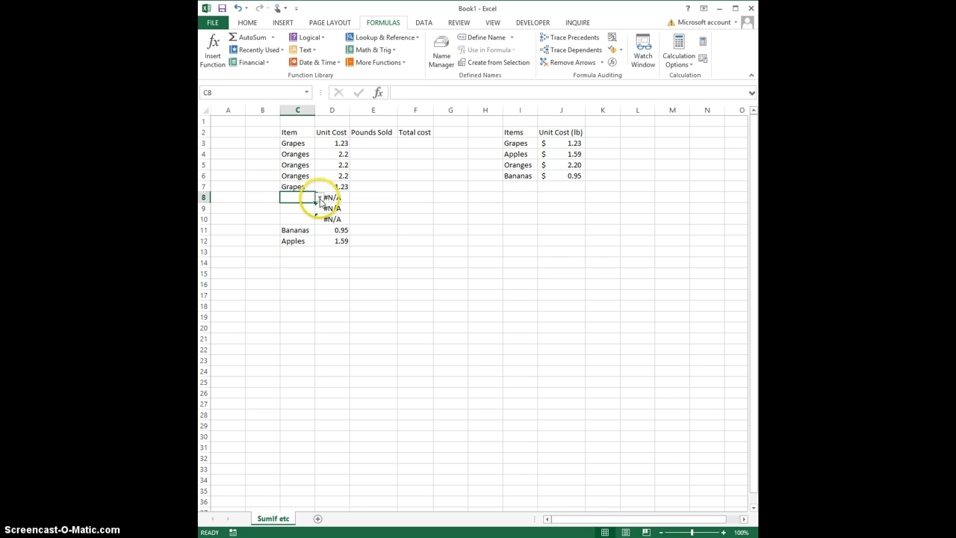
pyautogui.click(319, 198)
pyautogui.click(301, 209)
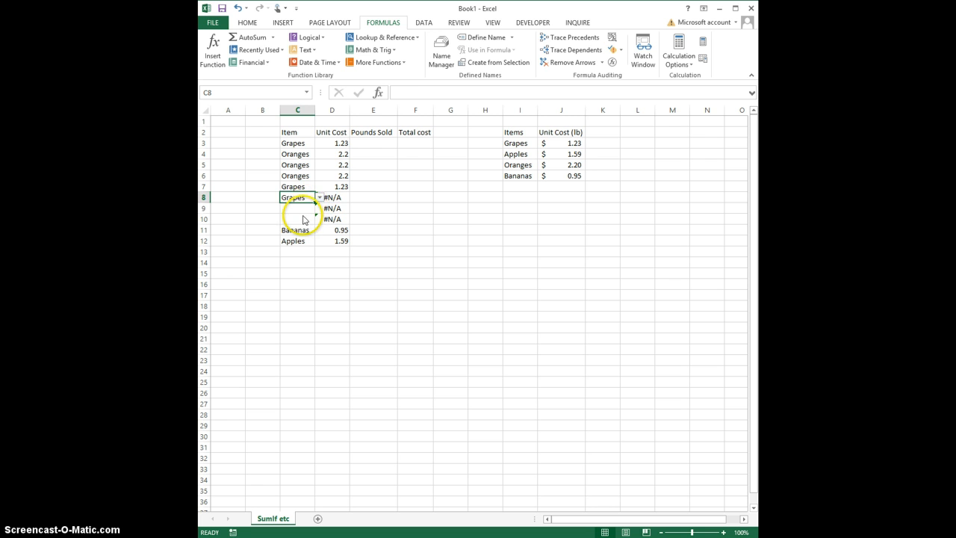
# - Choose Oranges in C9 and Bananas in C10 from the item drop-down lists
pyautogui.click(301, 209)
pyautogui.click(319, 209)
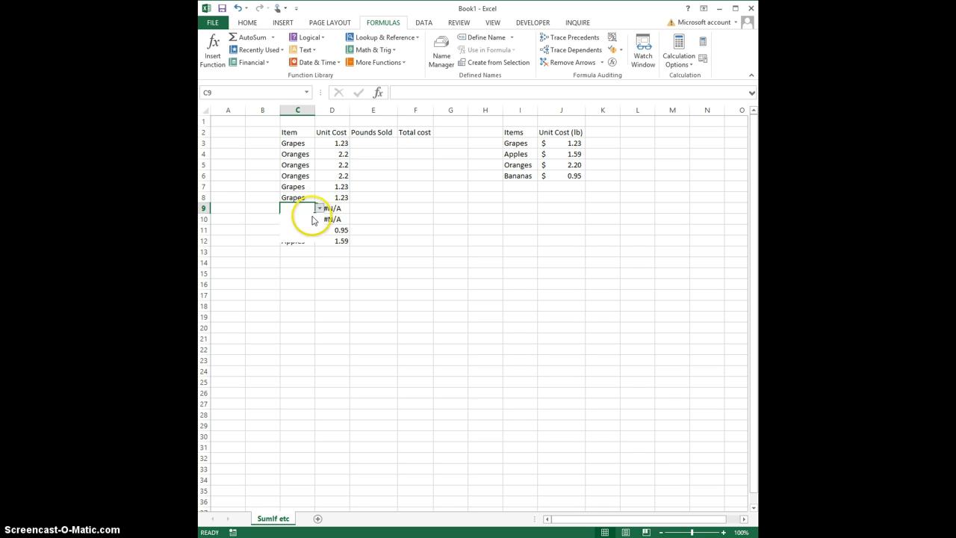
pyautogui.click(310, 232)
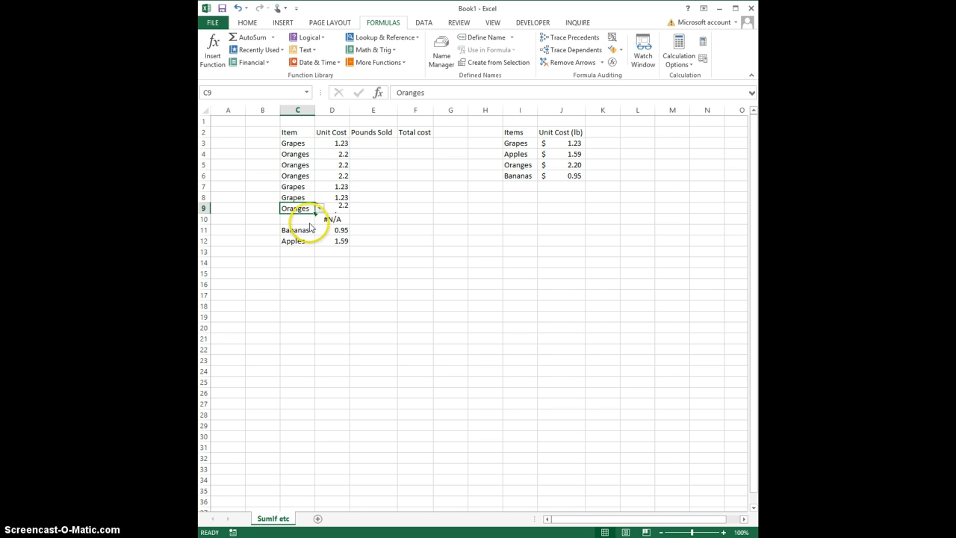
pyautogui.click(304, 219)
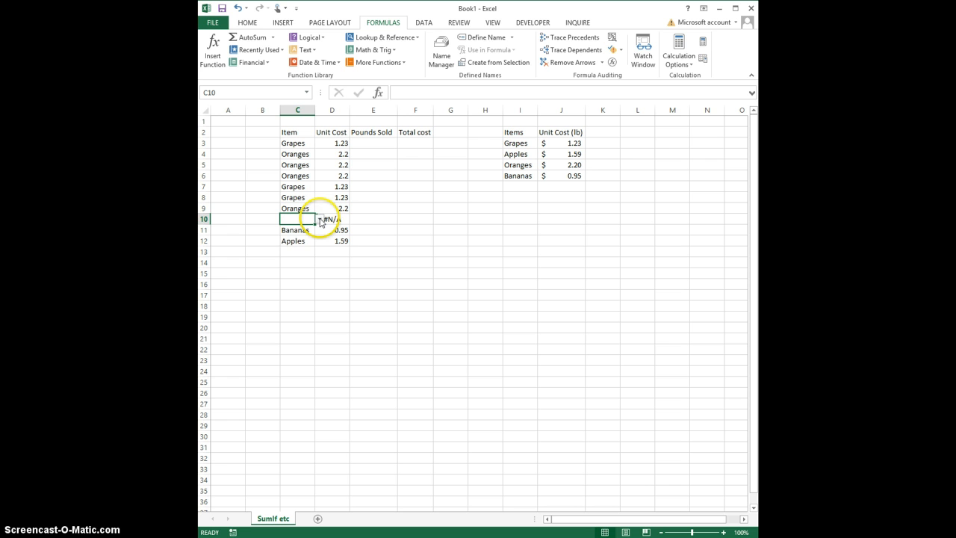
pyautogui.click(320, 219)
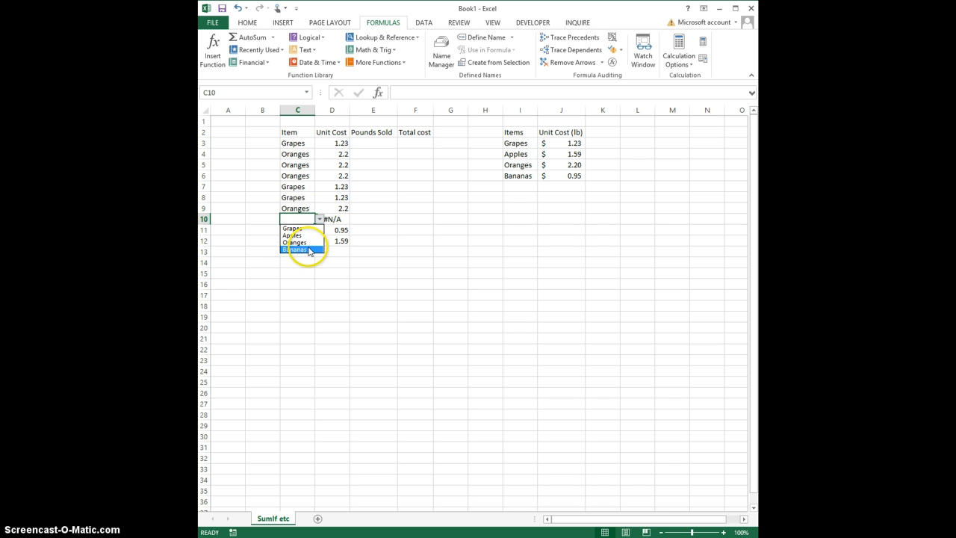
pyautogui.click(309, 251)
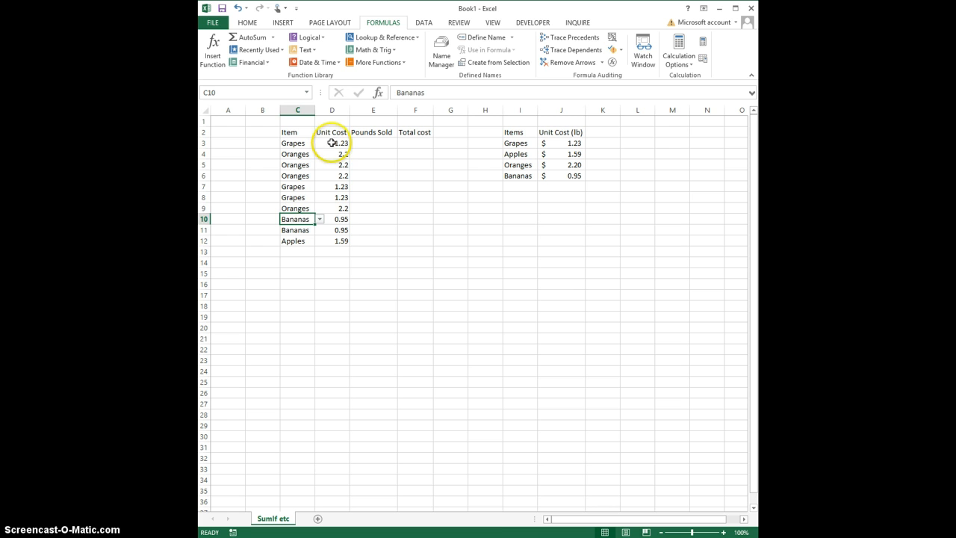
# - Apply the dollar accounting number format to the unit costs in D3:D12
pyautogui.moveTo(331, 143); pyautogui.dragTo(333, 241)
pyautogui.rightClick(341, 218)
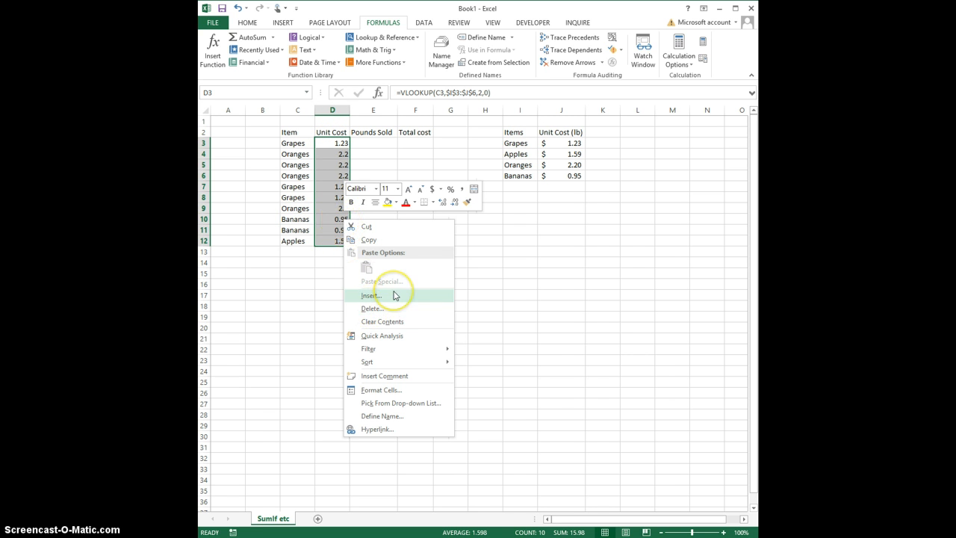
pyautogui.click(434, 190)
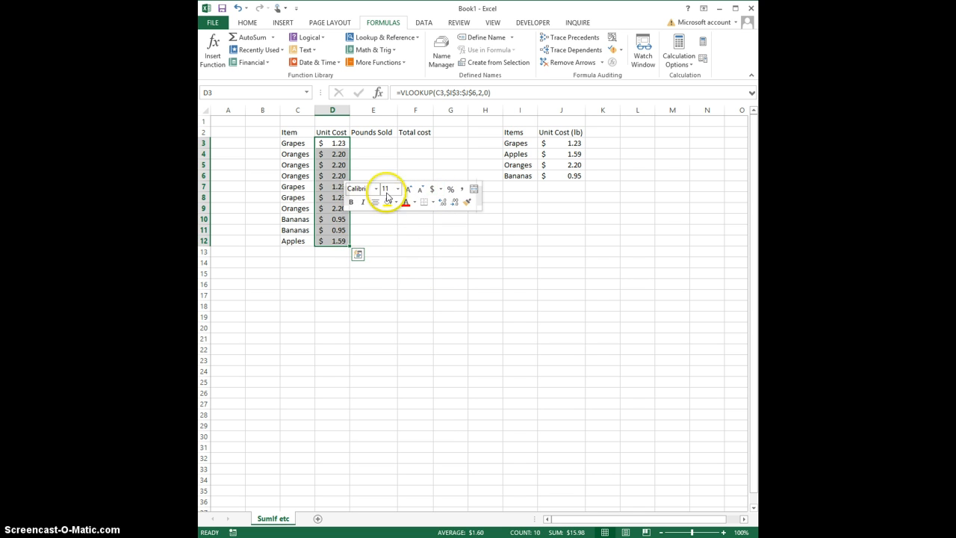
# - Enter 5 as the pounds sold in E3 and calculate the total cost in F3 with =E3*D3
pyautogui.click(366, 145)
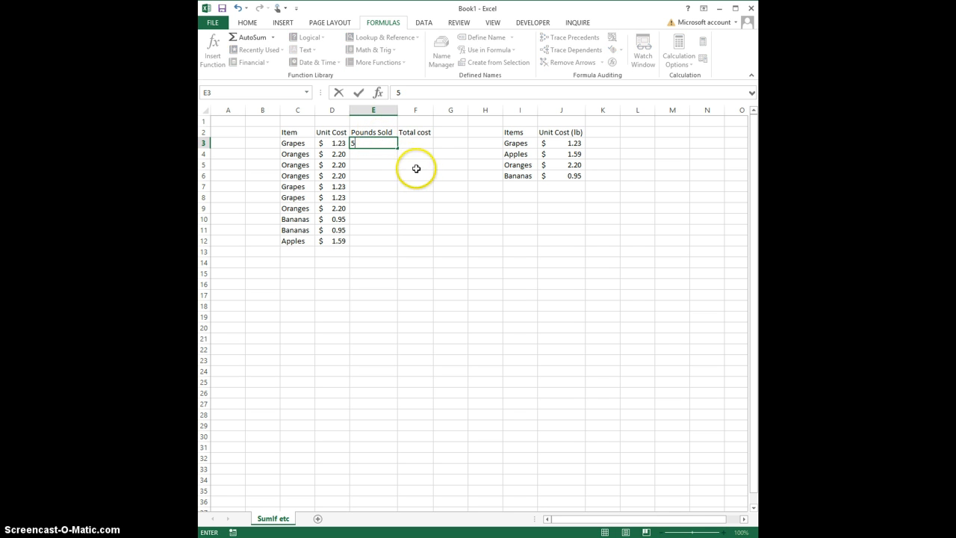
pyautogui.click(414, 147)
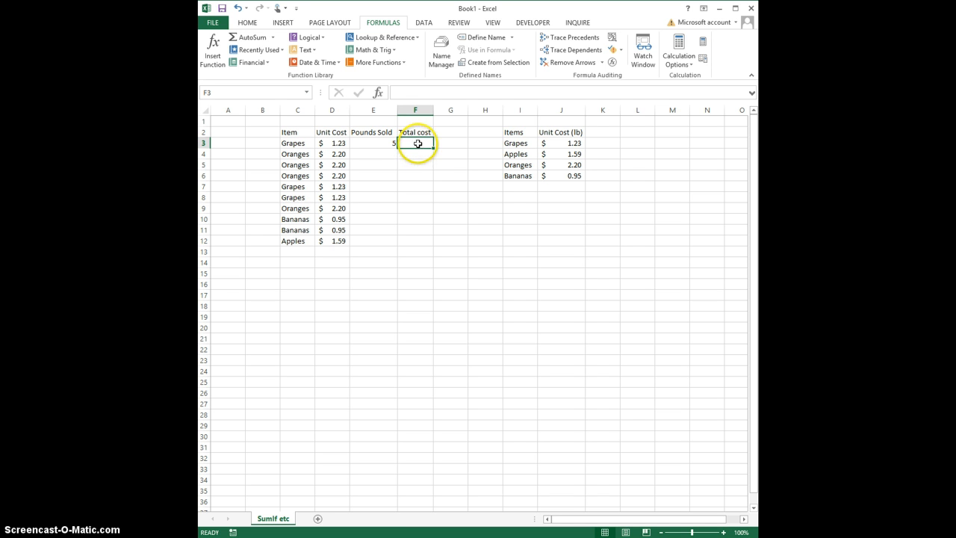
pyautogui.write('=')
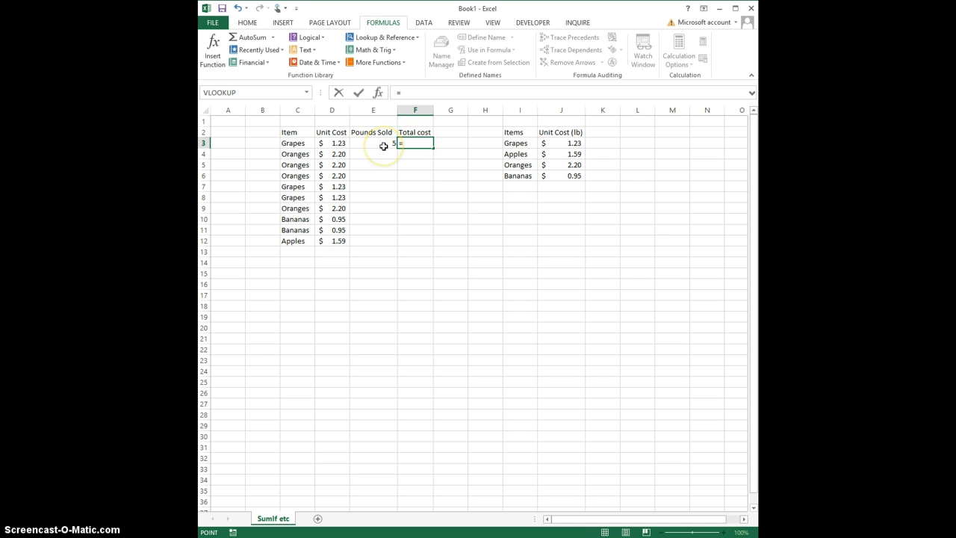
pyautogui.click(383, 146)
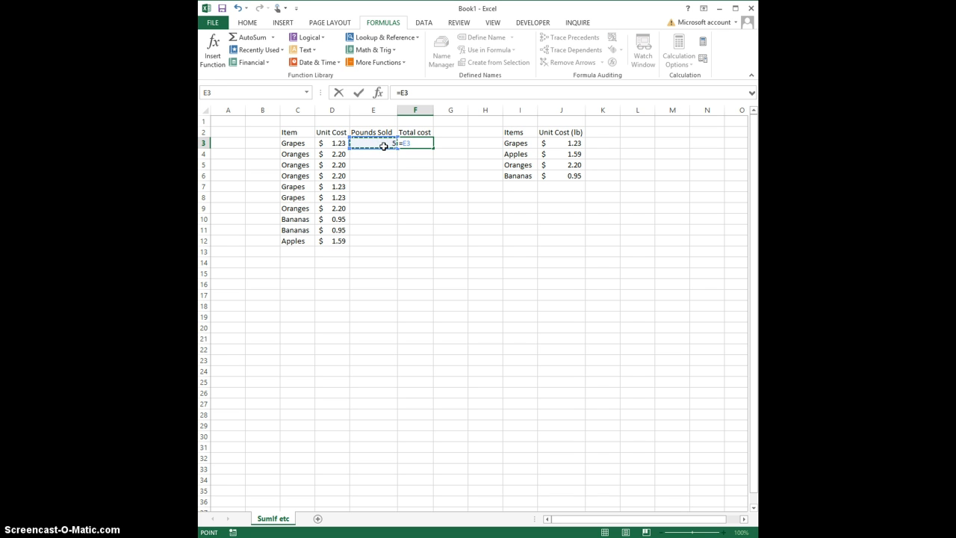
pyautogui.write('*')
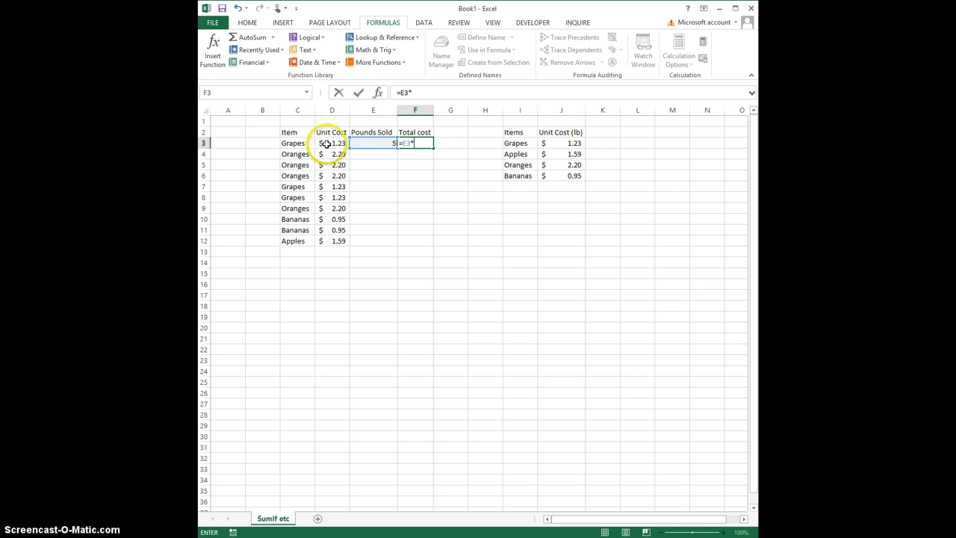
pyautogui.click(332, 142)
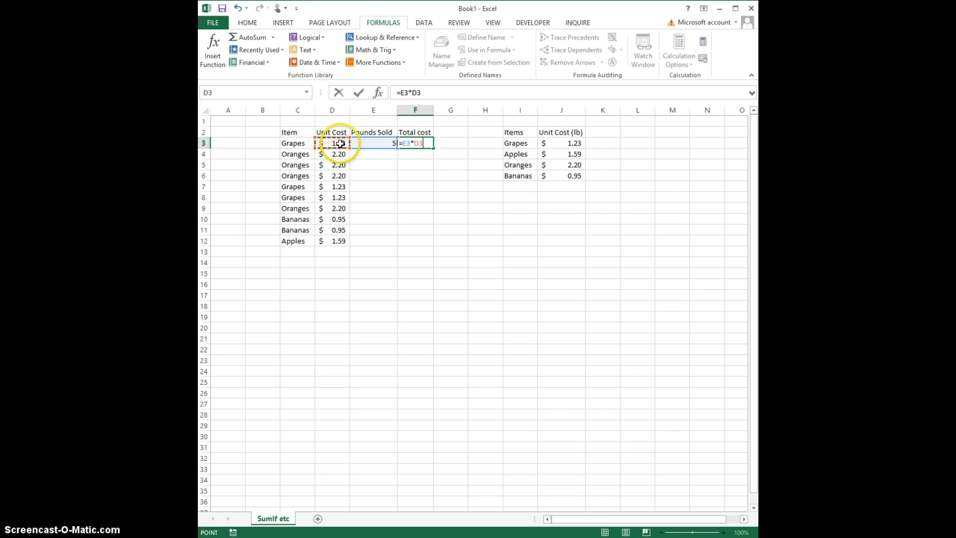
pyautogui.press('Return')
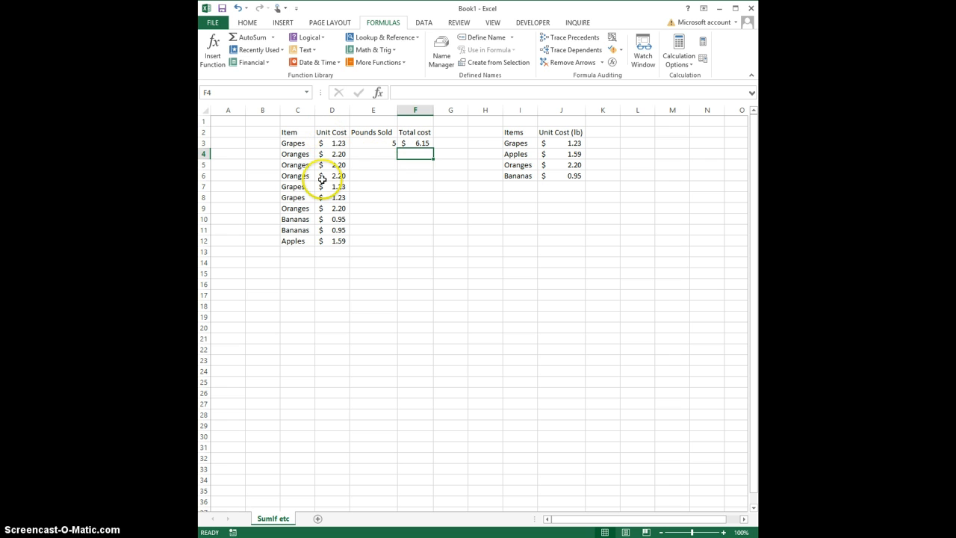
pyautogui.click(416, 144)
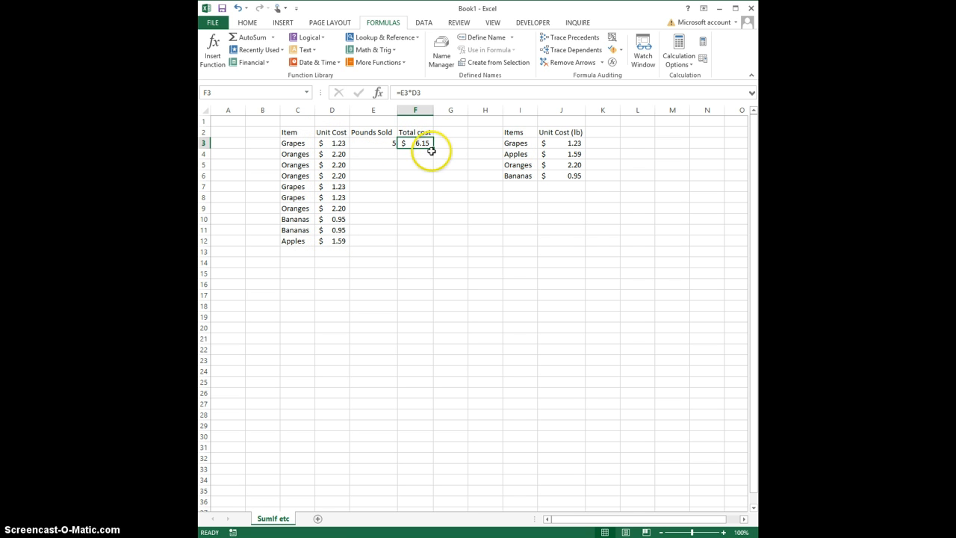
# - Enter the pounds sold for rows 4 to 7: 5 in E4, 7 in E5, 3 in E6 and 2 in E7
pyautogui.click(382, 156)
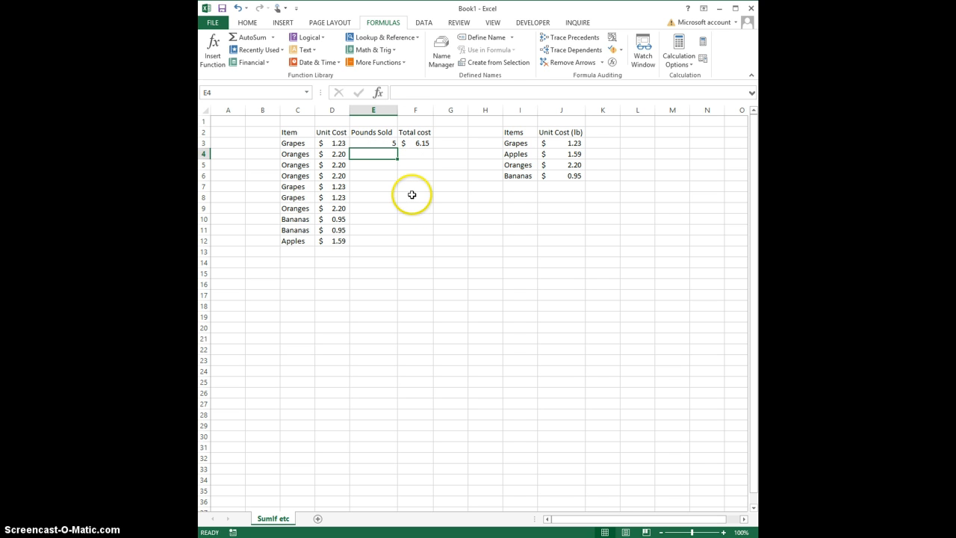
pyautogui.write('5')
pyautogui.click(380, 165)
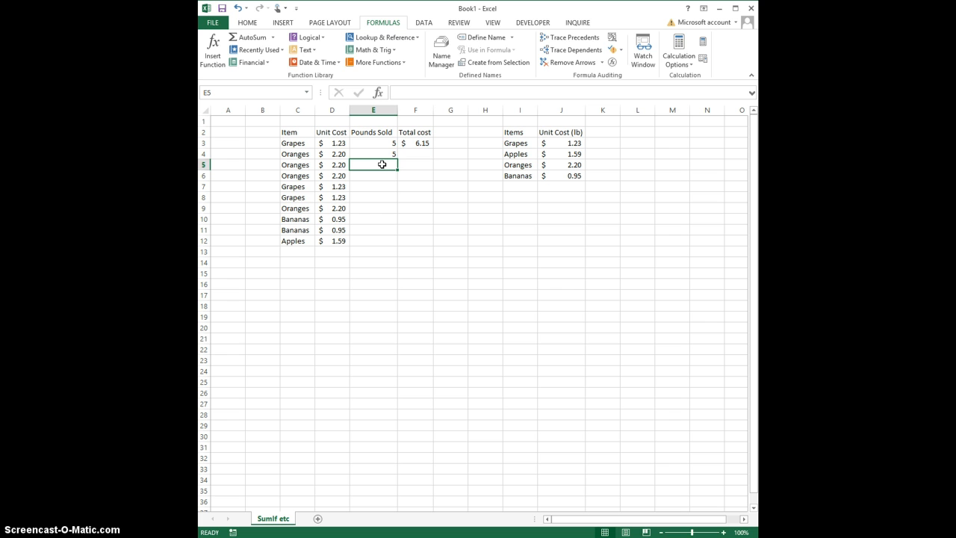
pyautogui.write('7')
pyautogui.click(379, 174)
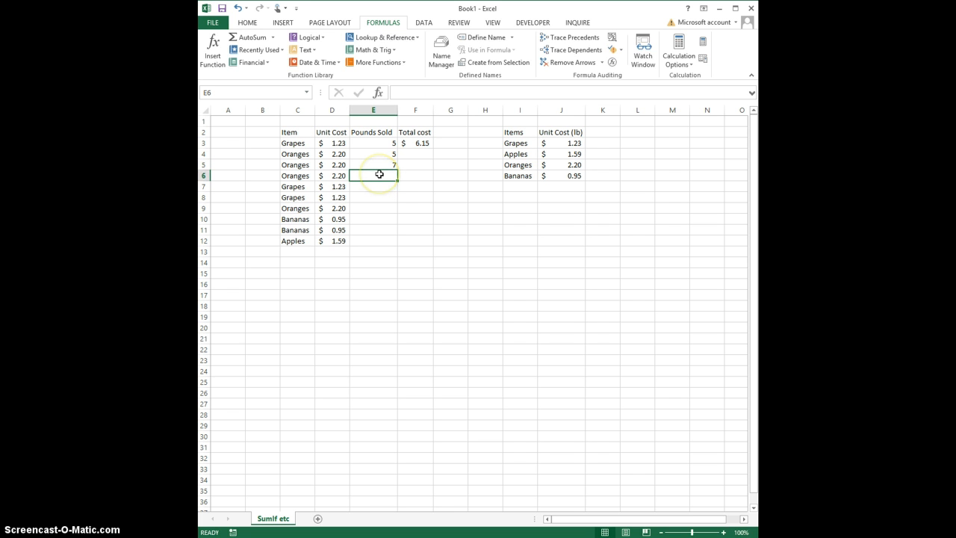
pyautogui.write('3')
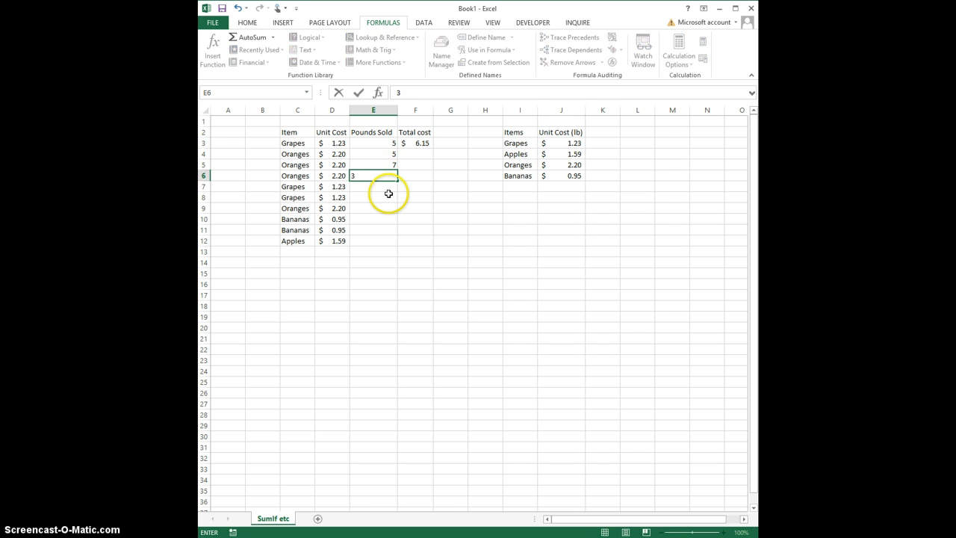
pyautogui.click(384, 187)
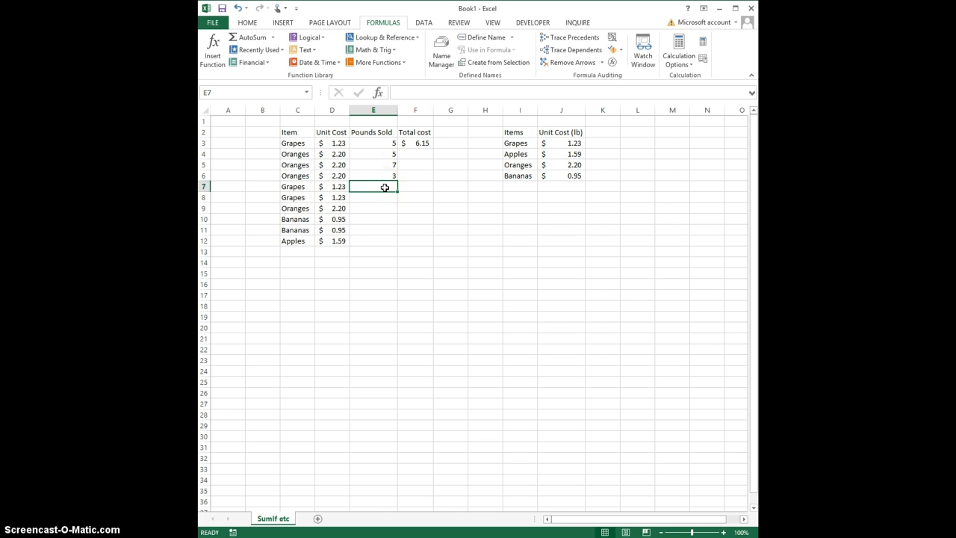
pyautogui.write('2')
# - Enter the remaining pounds sold: 5 in E8, 4.5 in E9, 2 in E10, 2 in E11 and 3 in E12
pyautogui.click(385, 196)
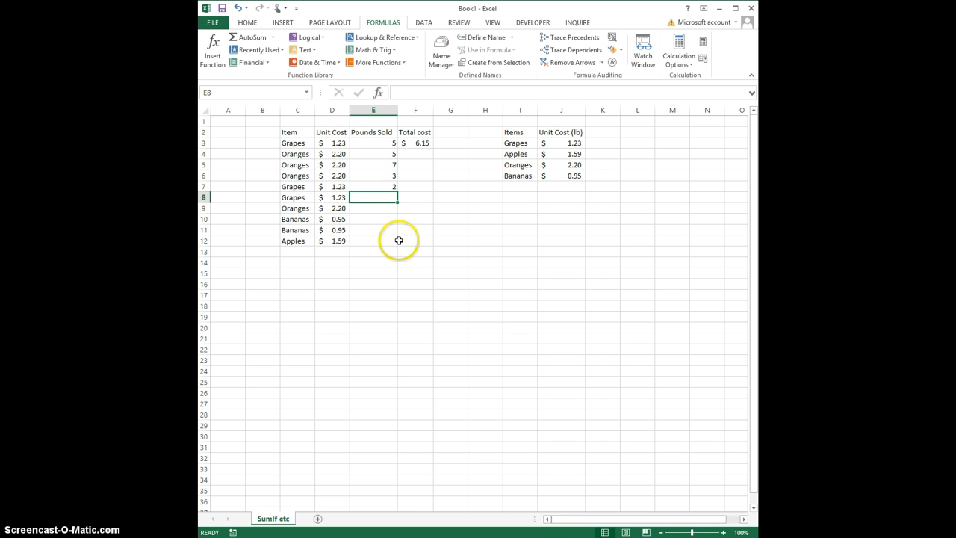
pyautogui.write('5')
pyautogui.click(369, 208)
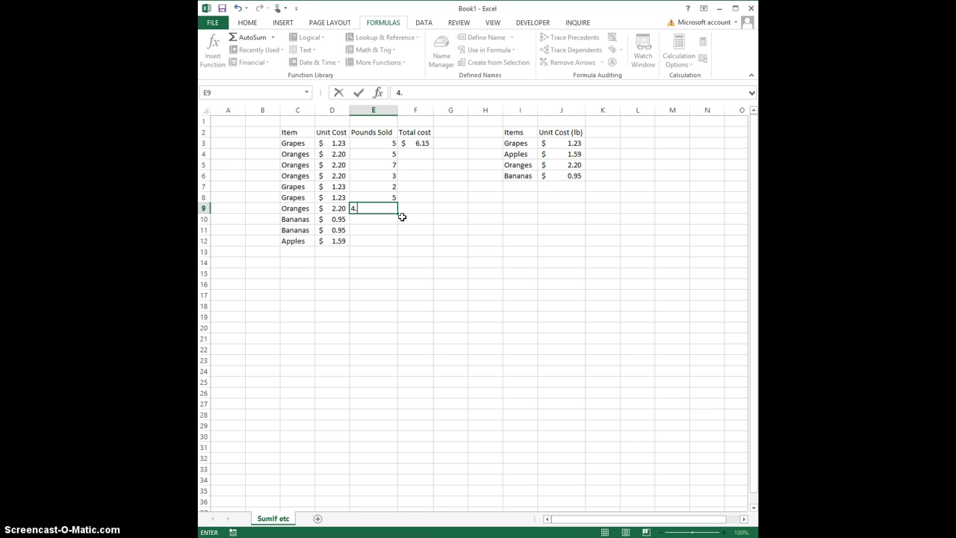
pyautogui.write('5')
pyautogui.click(370, 227)
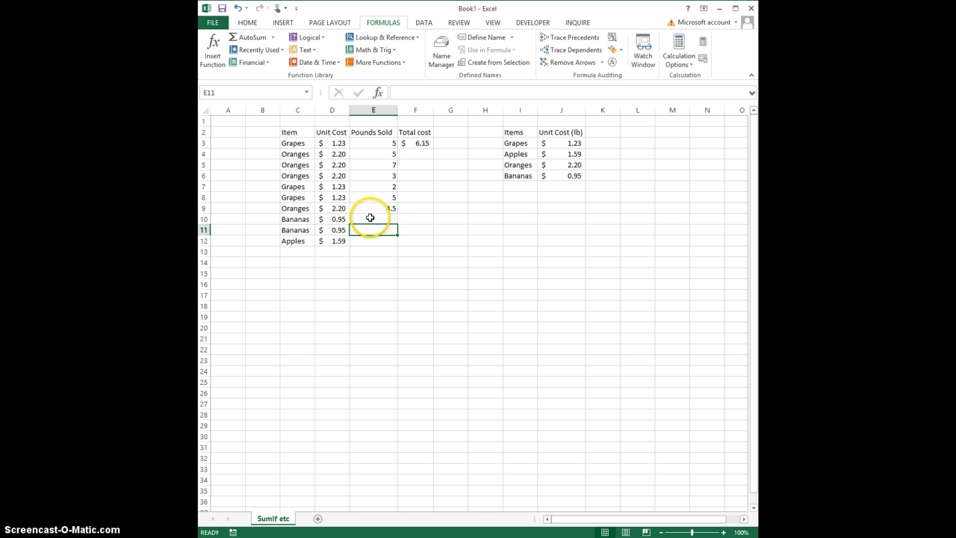
pyautogui.click(369, 218)
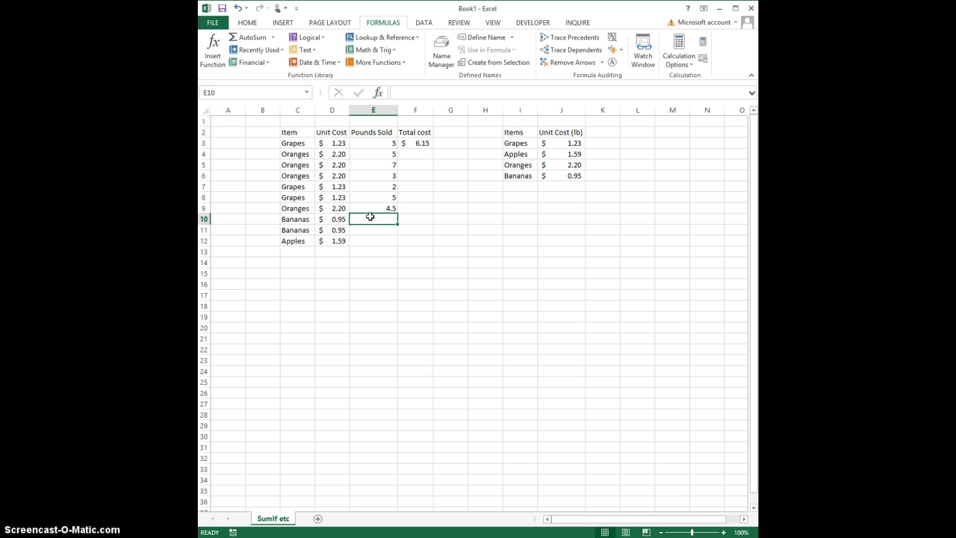
pyautogui.write('2')
pyautogui.click(373, 231)
pyautogui.write('2')
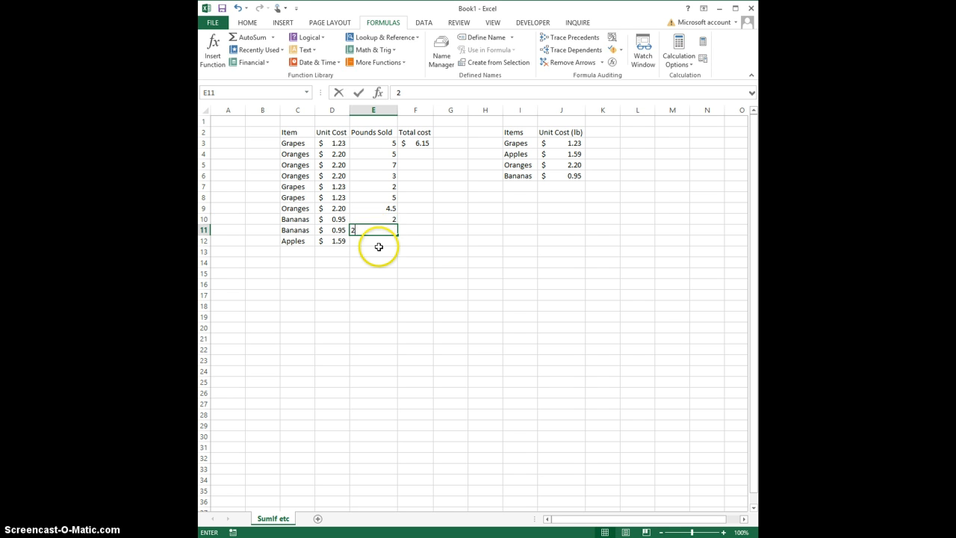
pyautogui.click(378, 248)
pyautogui.click(379, 239)
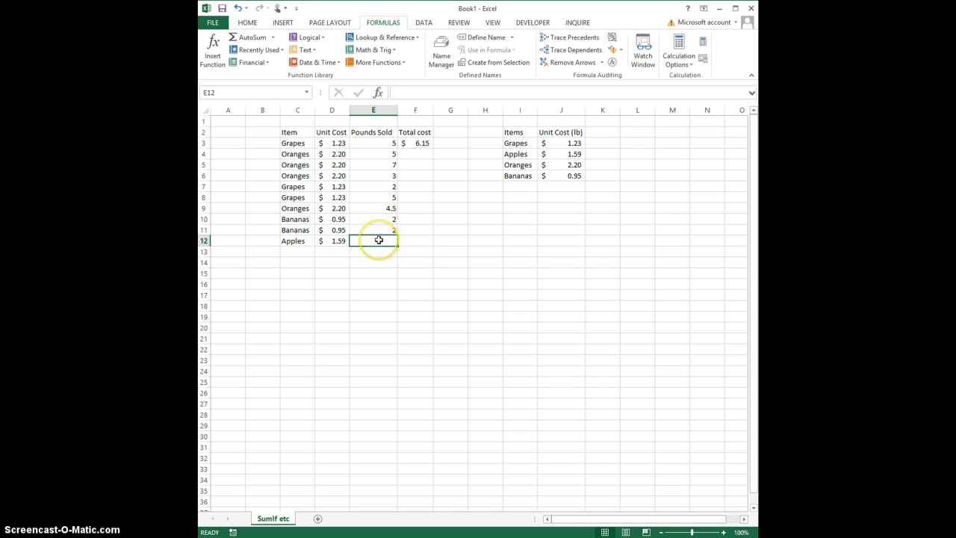
pyautogui.write('3')
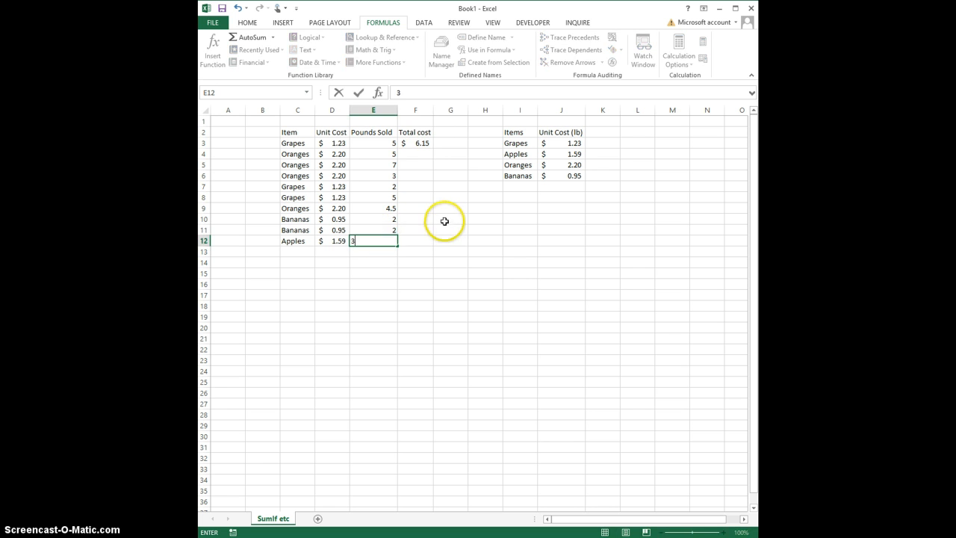
pyautogui.click(442, 219)
# - Fill the total cost formula from F3 down to F12
pyautogui.click(423, 143)
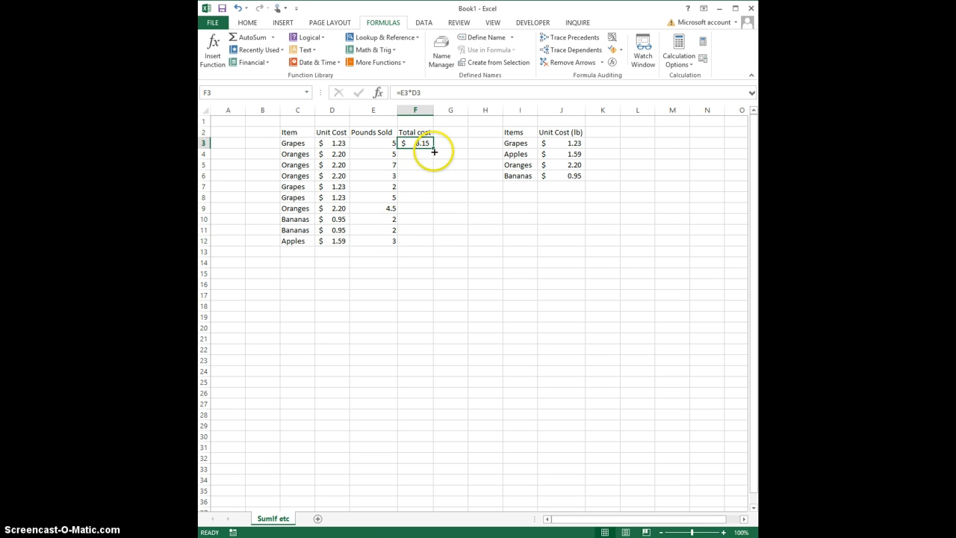
pyautogui.moveTo(434, 148); pyautogui.dragTo(431, 246)
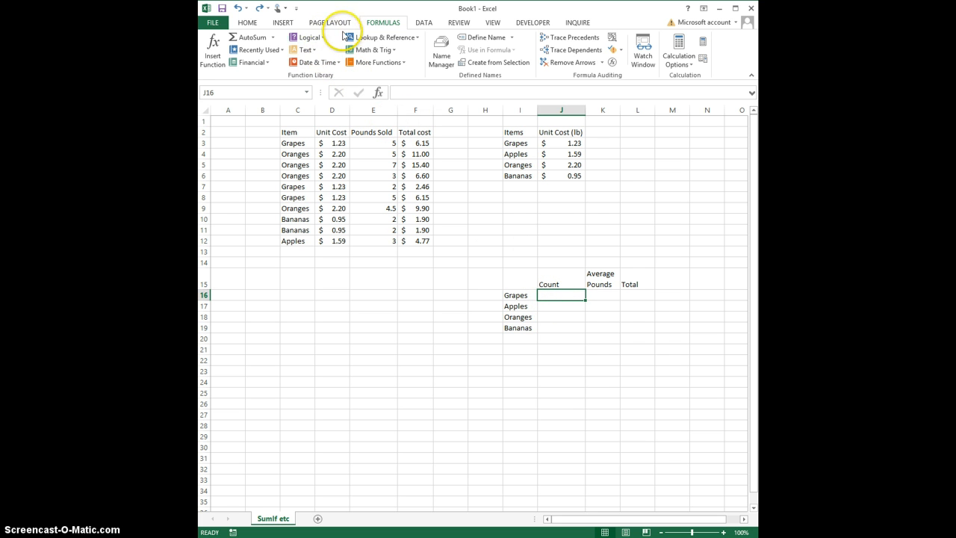
# - Insert COUNTIF in J16 with range C3:C12 and criteria I16, and fill the formula down to J19
pyautogui.click(216, 50)
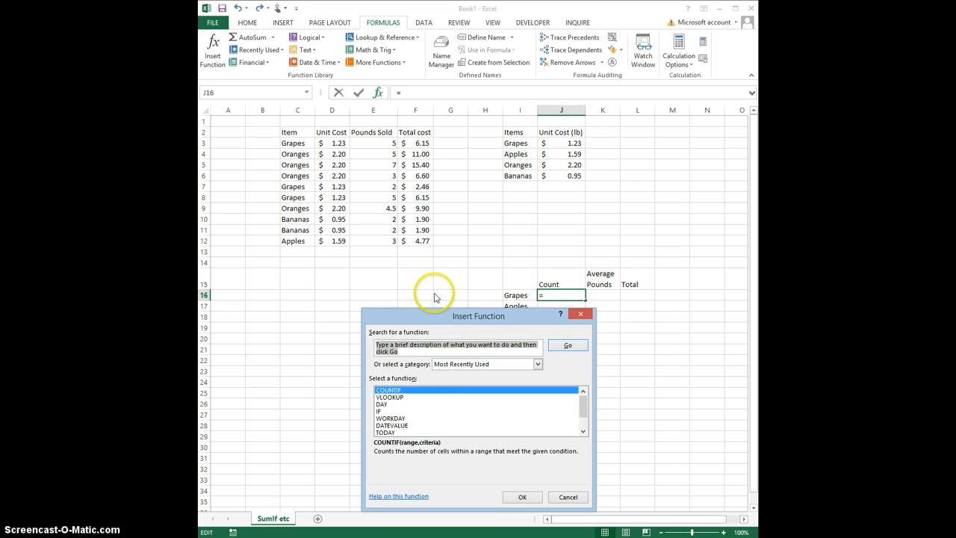
pyautogui.doubleClick(385, 391)
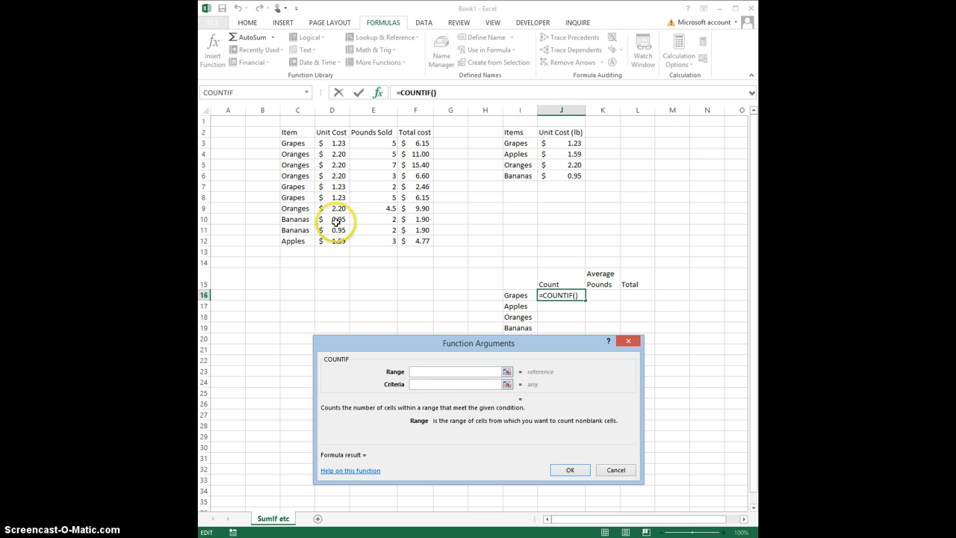
pyautogui.moveTo(291, 142); pyautogui.dragTo(293, 243)
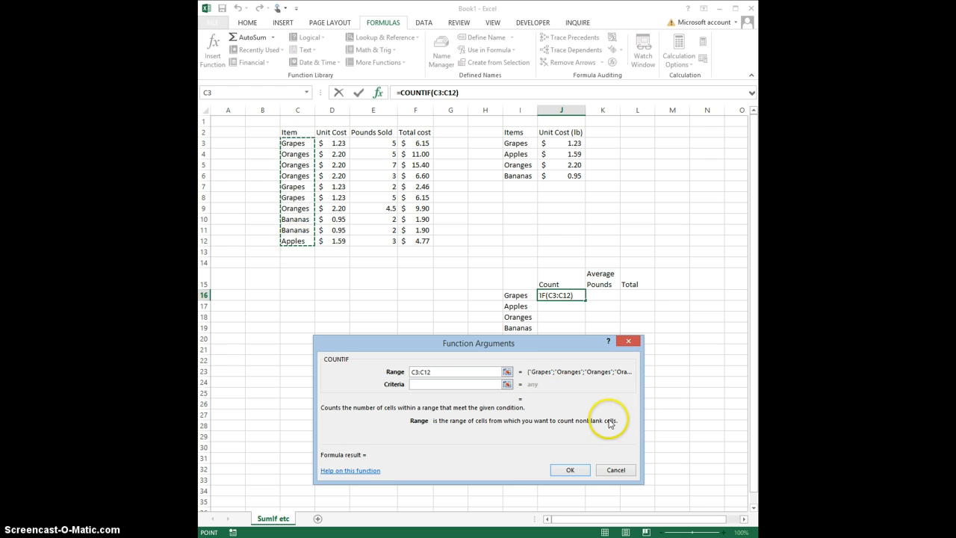
pyautogui.click(431, 383)
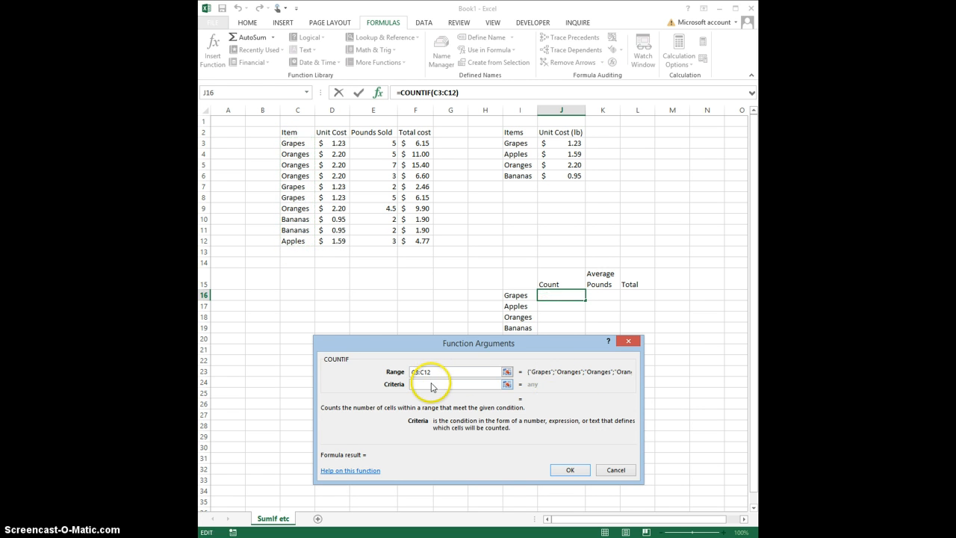
pyautogui.click(512, 296)
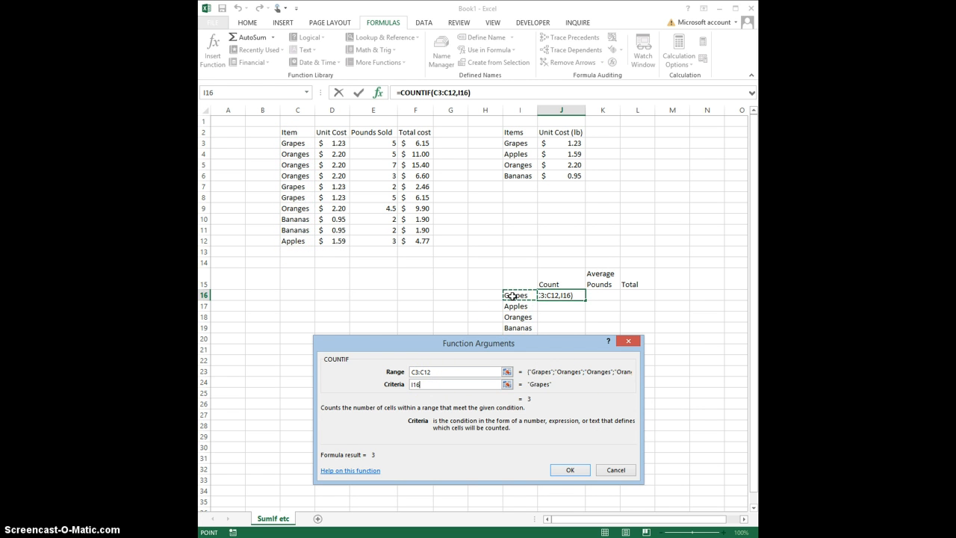
pyautogui.click(570, 470)
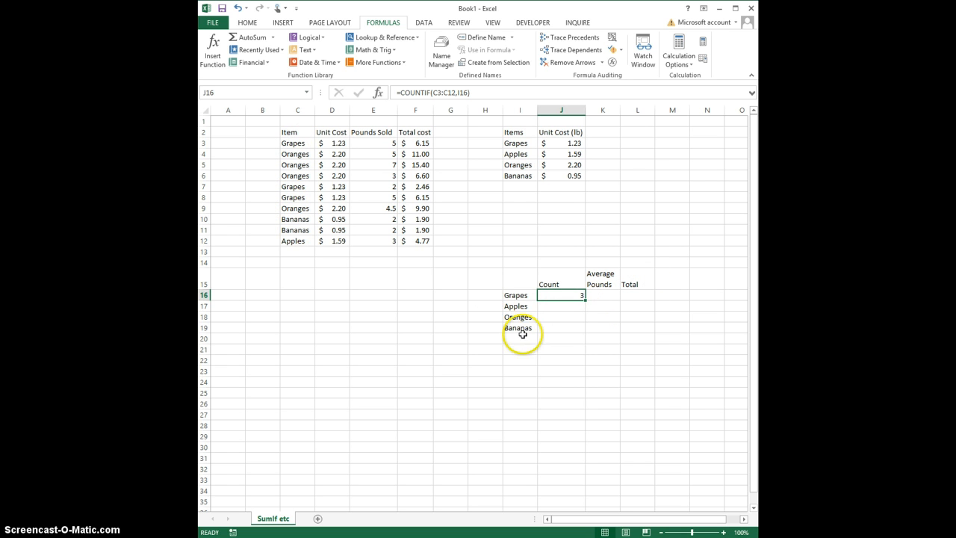
pyautogui.moveTo(587, 300); pyautogui.dragTo(578, 335)
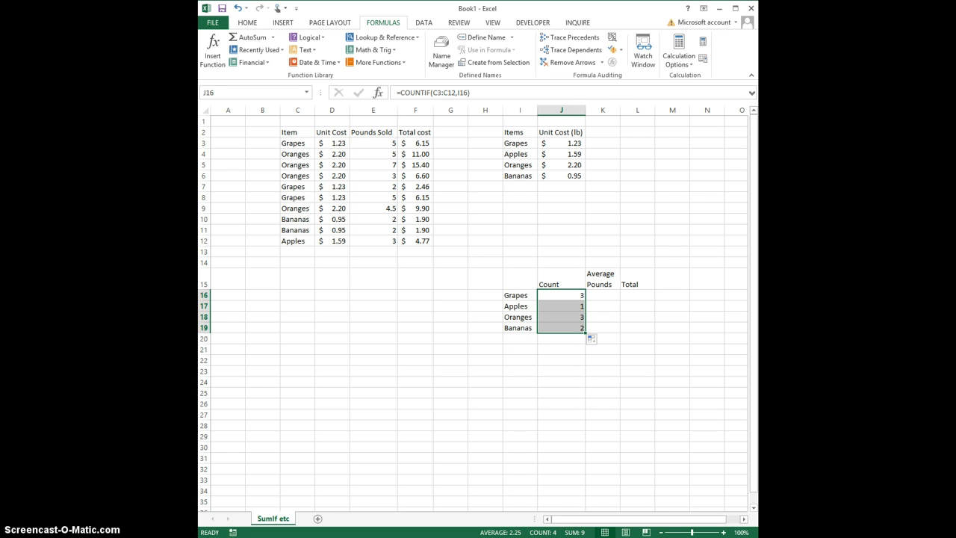
# - Insert AVERAGEIF in K16 with range C3:C12, criteria I16 and average range E3:E12, and fill the formula down to K19
pyautogui.press('Right')
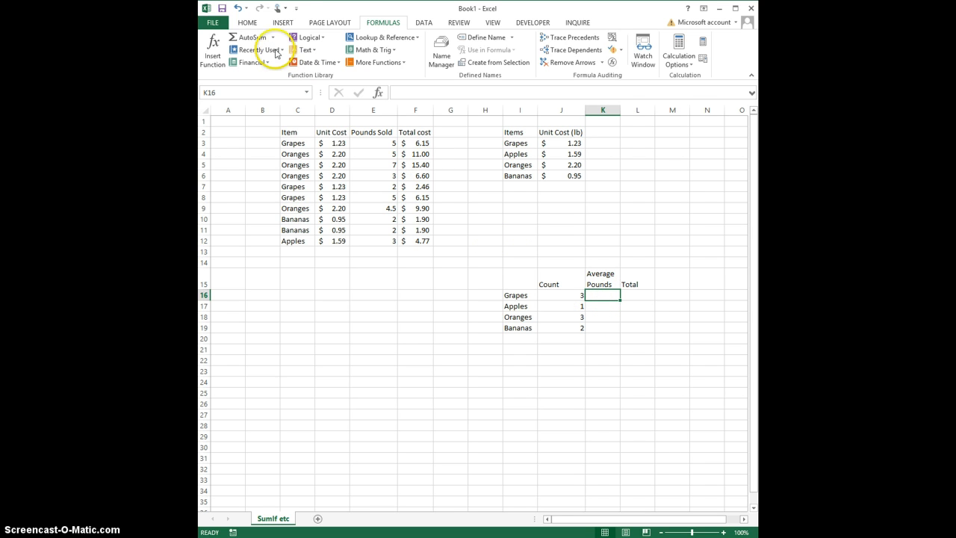
pyautogui.click(209, 49)
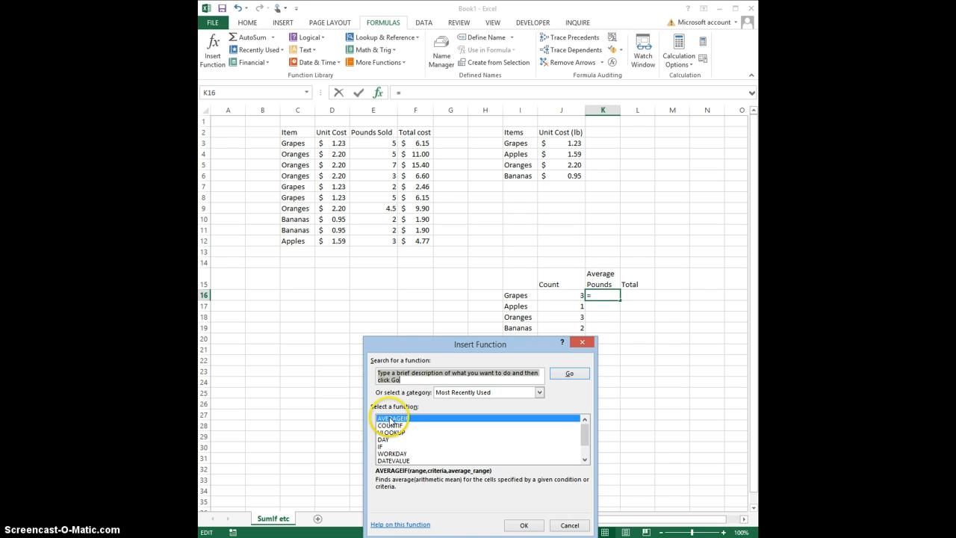
pyautogui.doubleClick(389, 419)
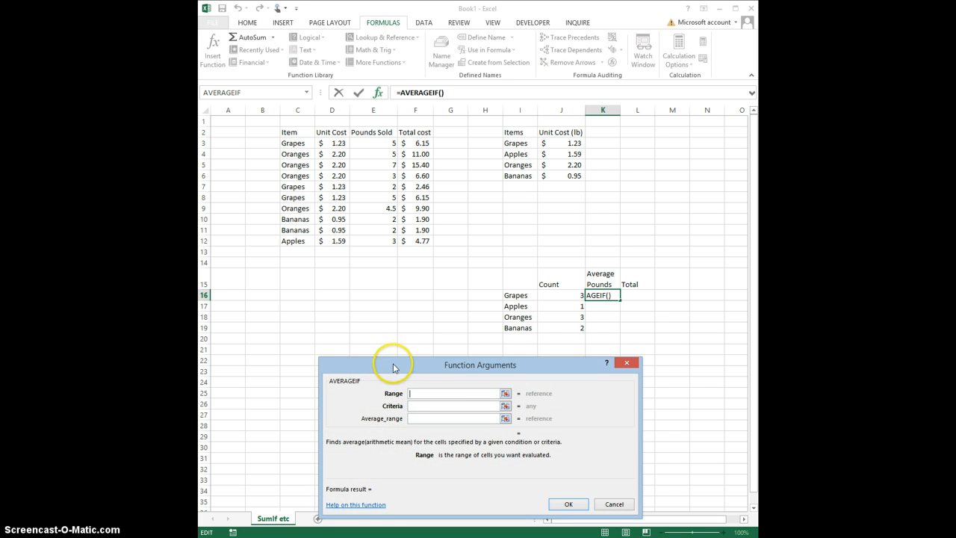
pyautogui.moveTo(392, 365); pyautogui.dragTo(400, 356)
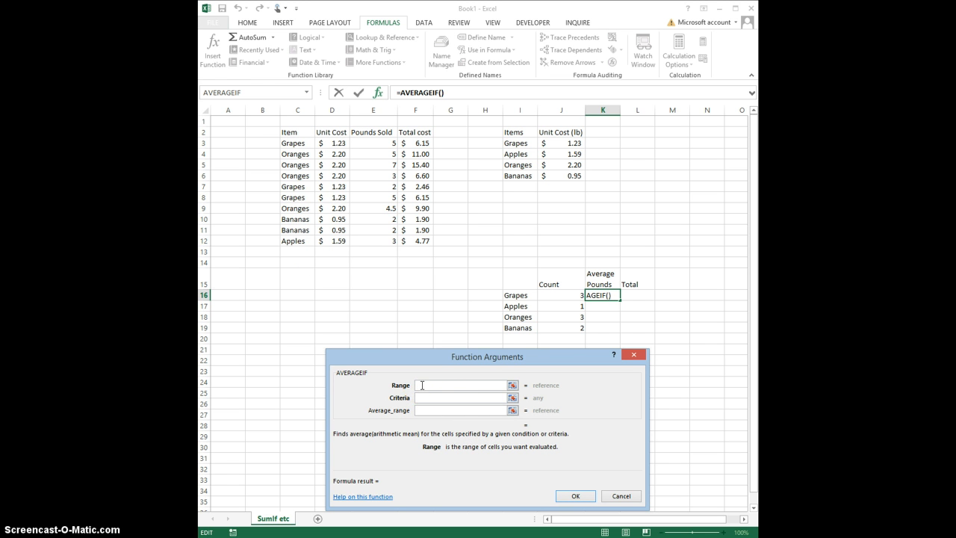
pyautogui.moveTo(290, 143); pyautogui.dragTo(294, 242)
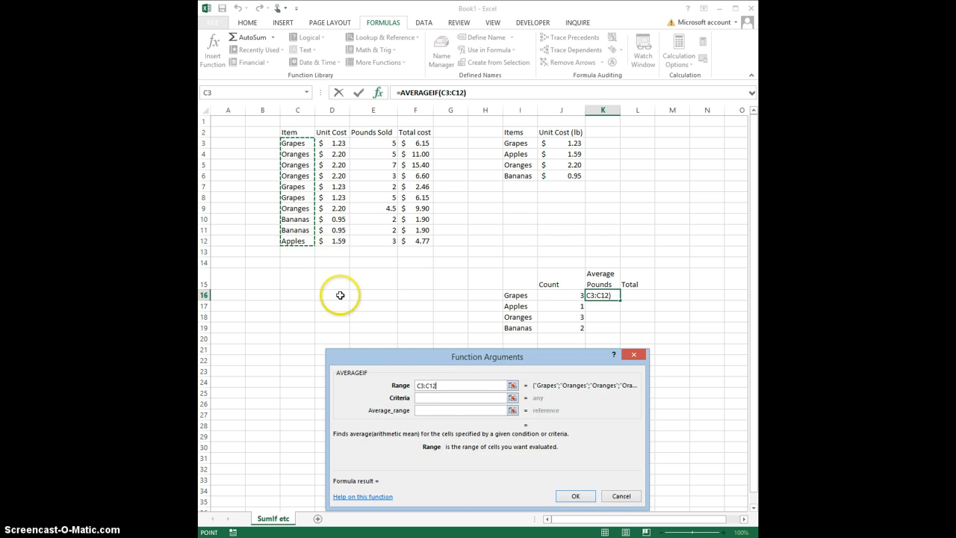
pyautogui.click(428, 399)
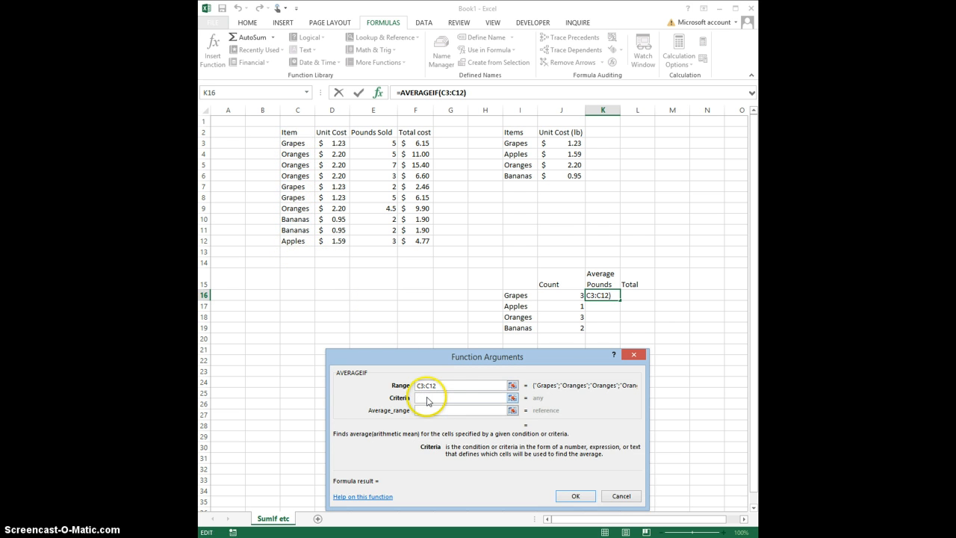
pyautogui.click(515, 298)
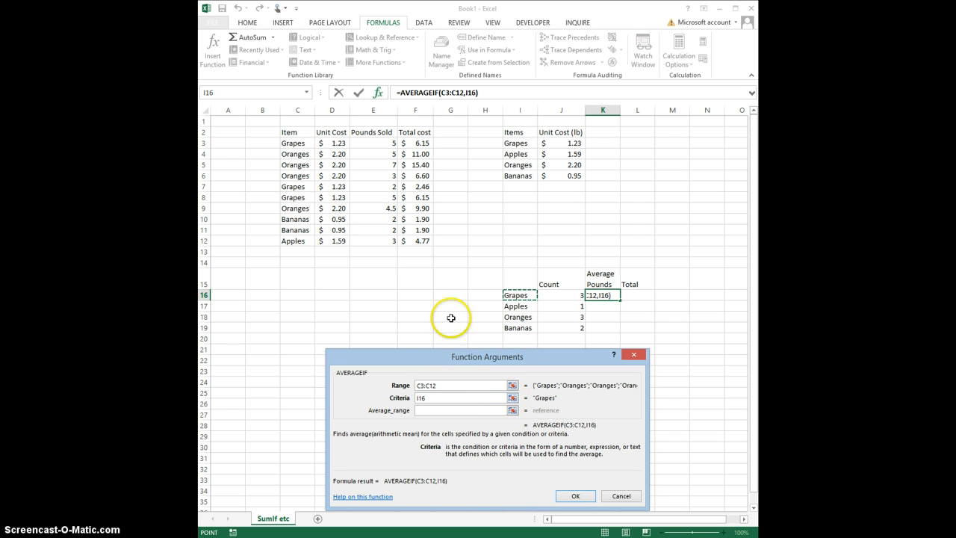
pyautogui.click(446, 410)
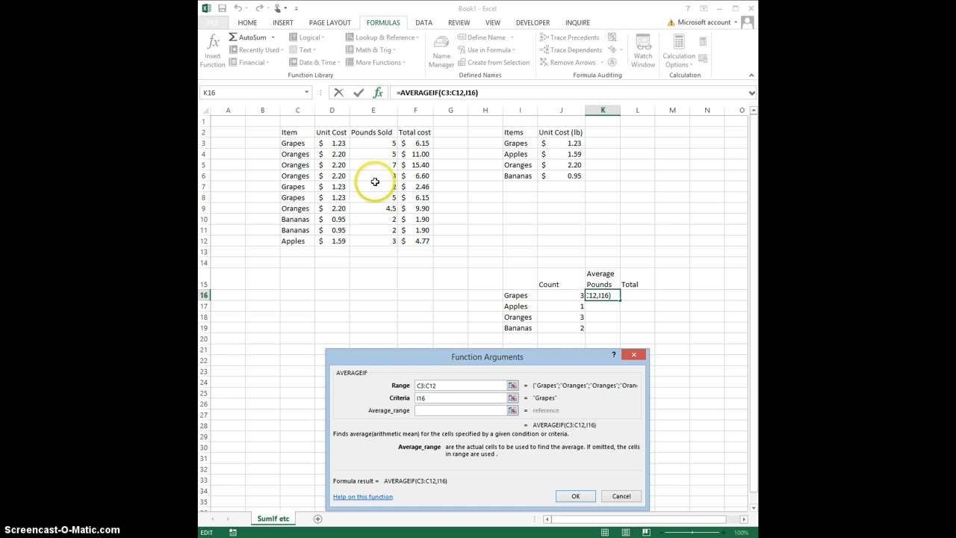
pyautogui.click(373, 142)
pyautogui.moveTo(373, 142); pyautogui.dragTo(376, 240)
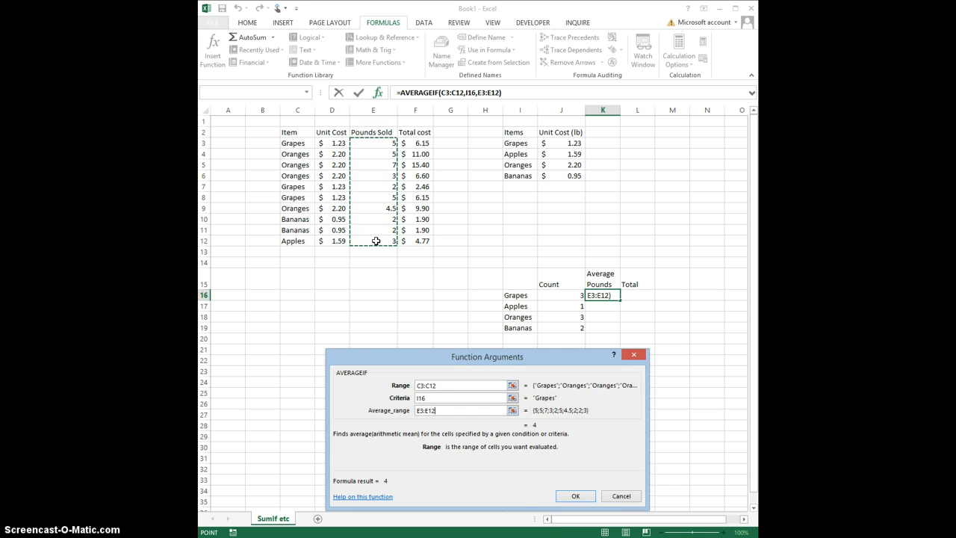
pyautogui.click(575, 496)
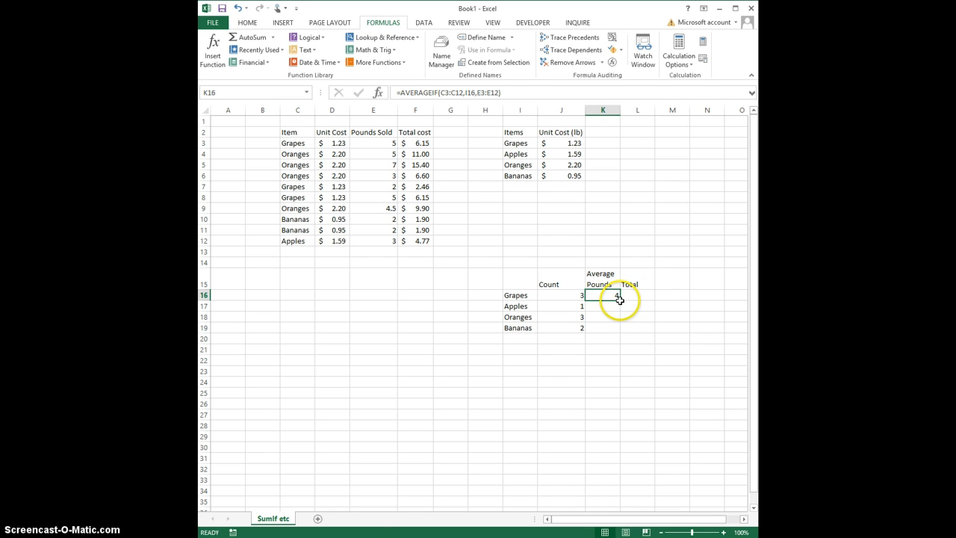
pyautogui.moveTo(620, 300); pyautogui.dragTo(619, 333)
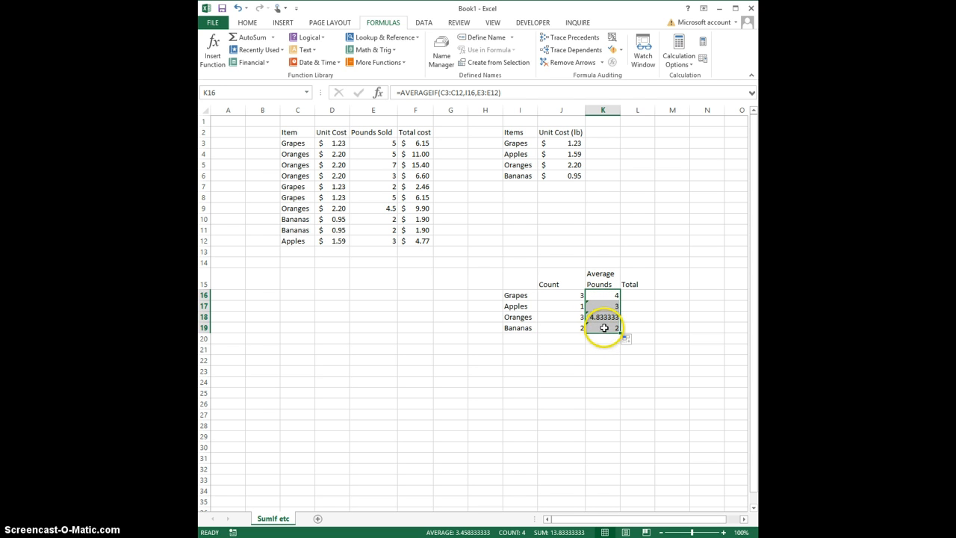
# - Format the average pounds in K16:K19 as Number with 1 decimal place
pyautogui.rightClick(603, 307)
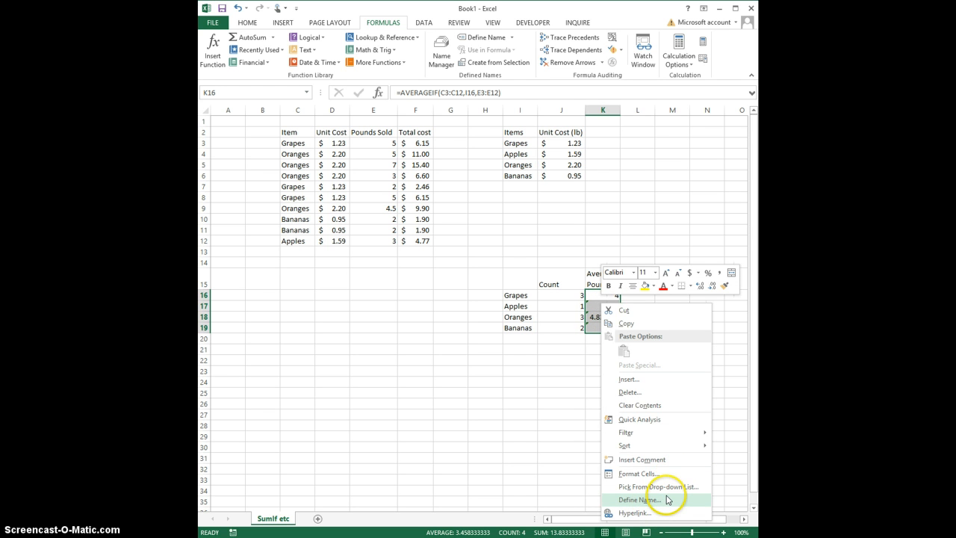
pyautogui.click(636, 473)
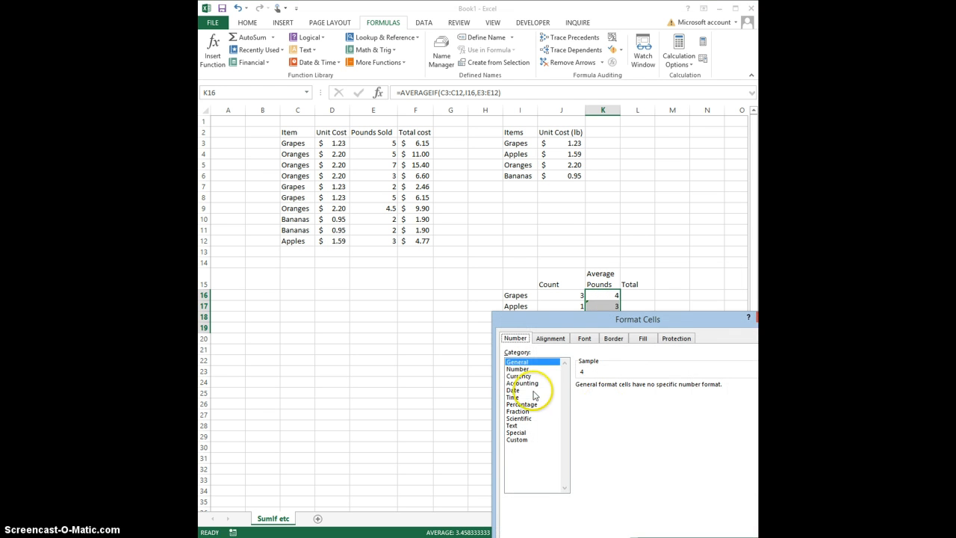
pyautogui.click(517, 369)
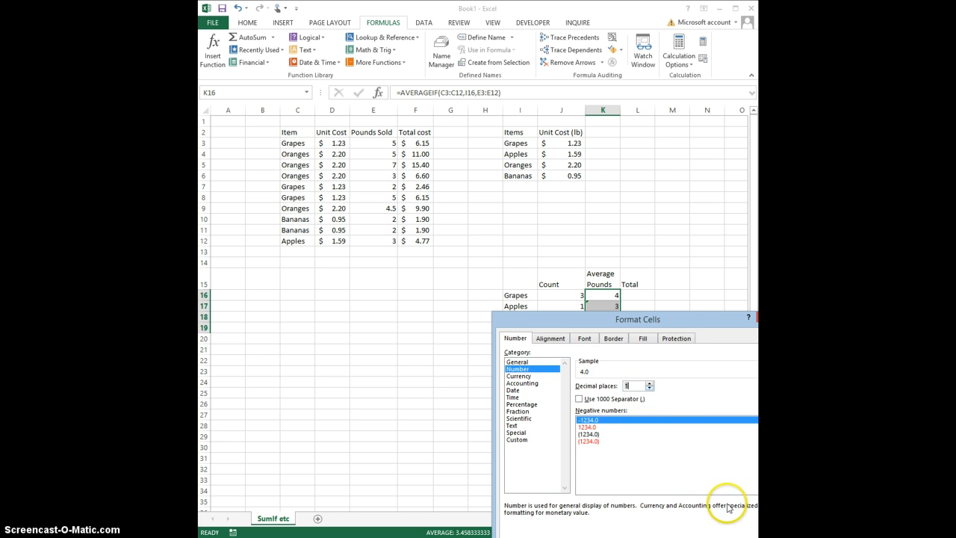
pyautogui.press('Return')
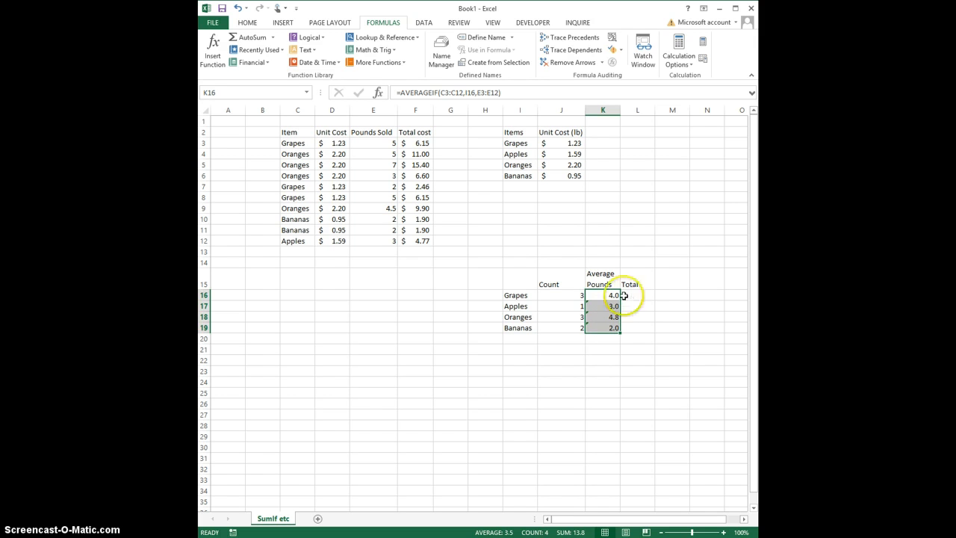
# - Search all function categories for sumif and insert the SUMIF function in the Grapes total cell L16
pyautogui.click(572, 295)
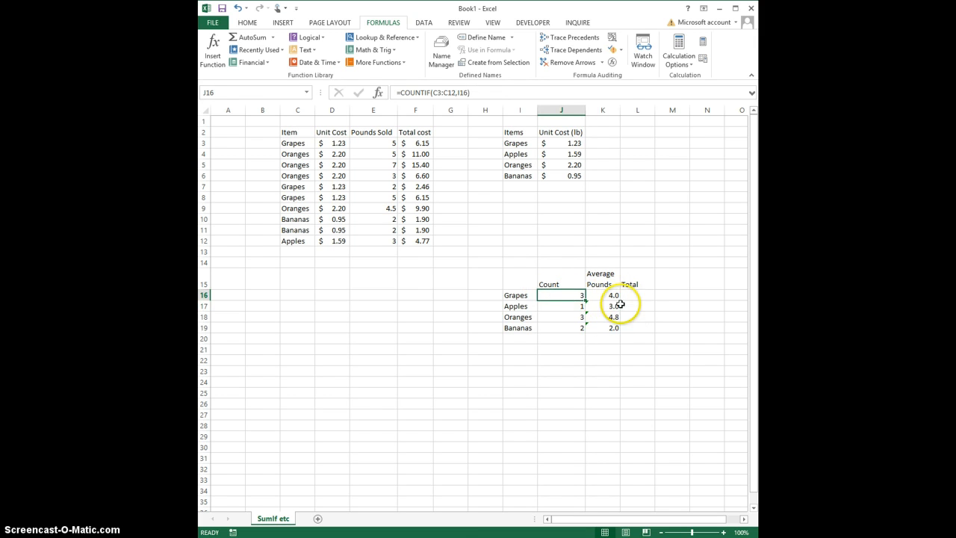
pyautogui.click(608, 296)
pyautogui.click(638, 295)
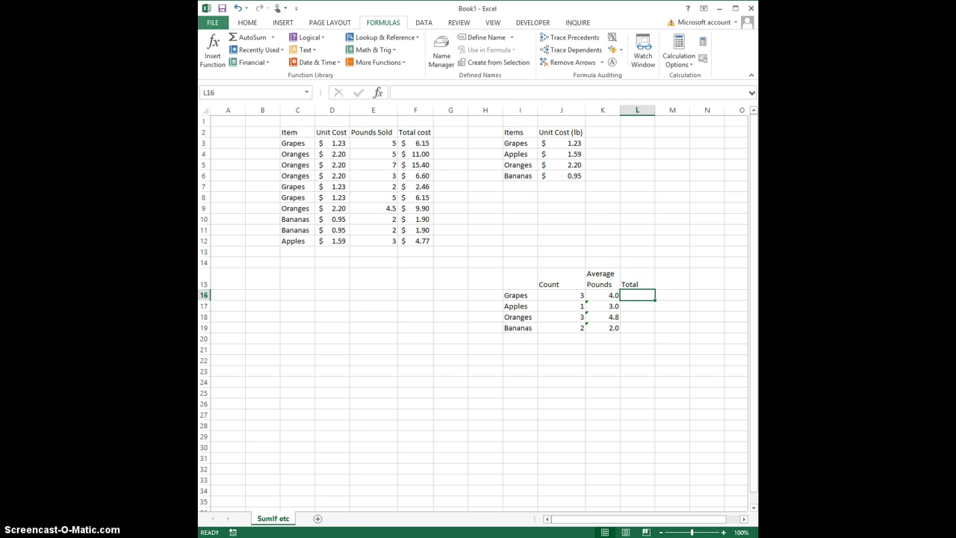
pyautogui.click(212, 51)
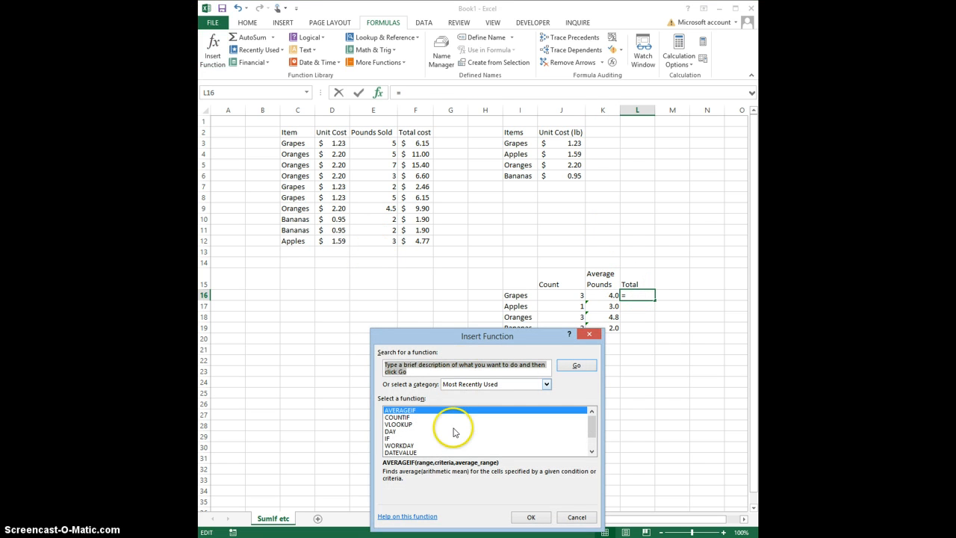
pyautogui.click(484, 386)
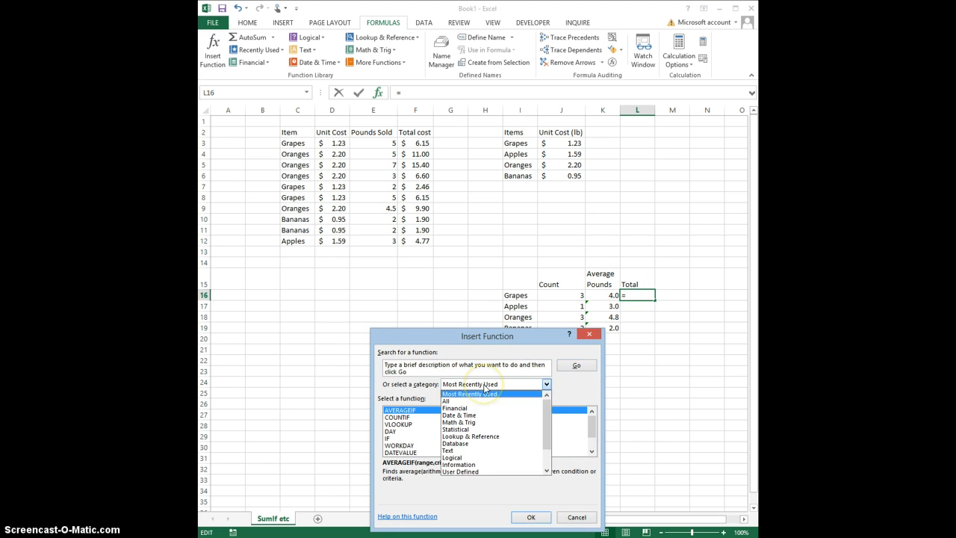
pyautogui.click(455, 401)
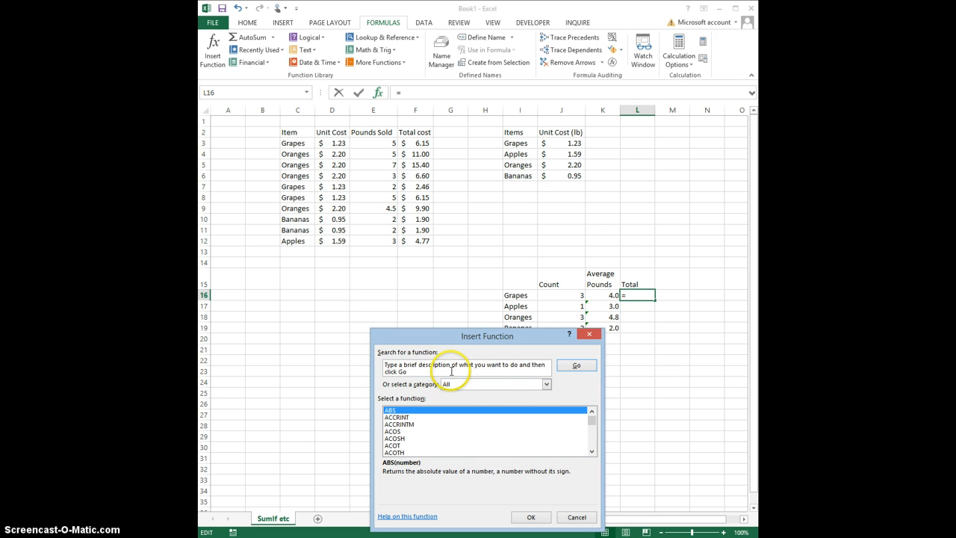
pyautogui.click(375, 364)
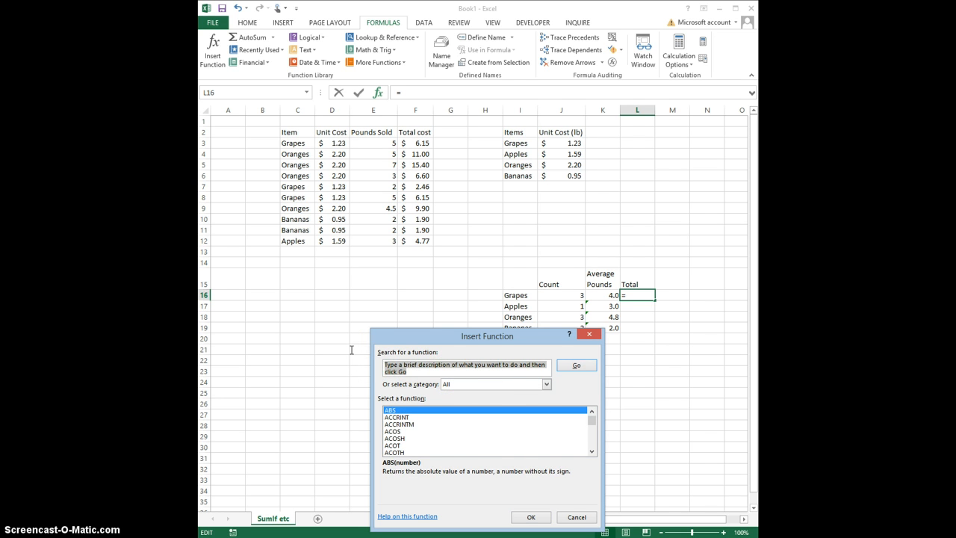
pyautogui.write('sumif')
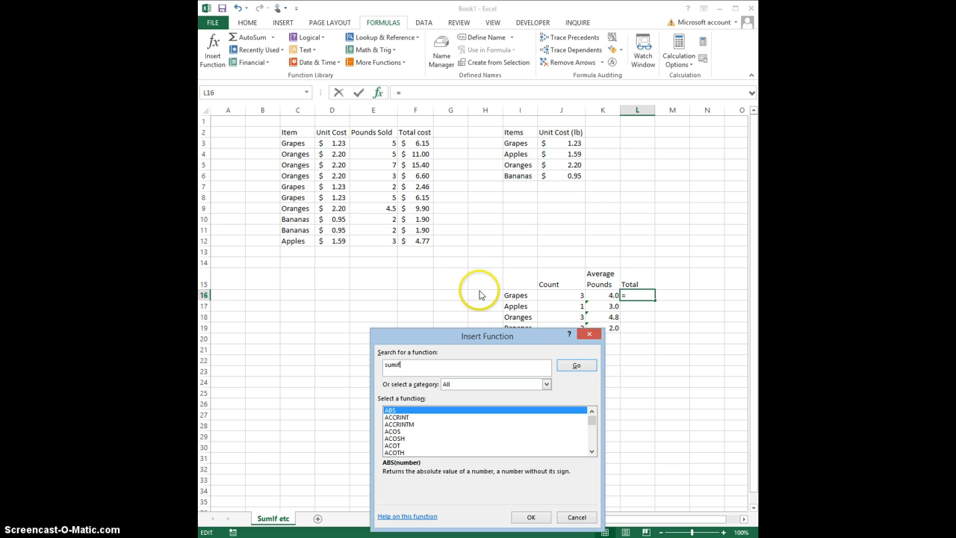
pyautogui.click(577, 366)
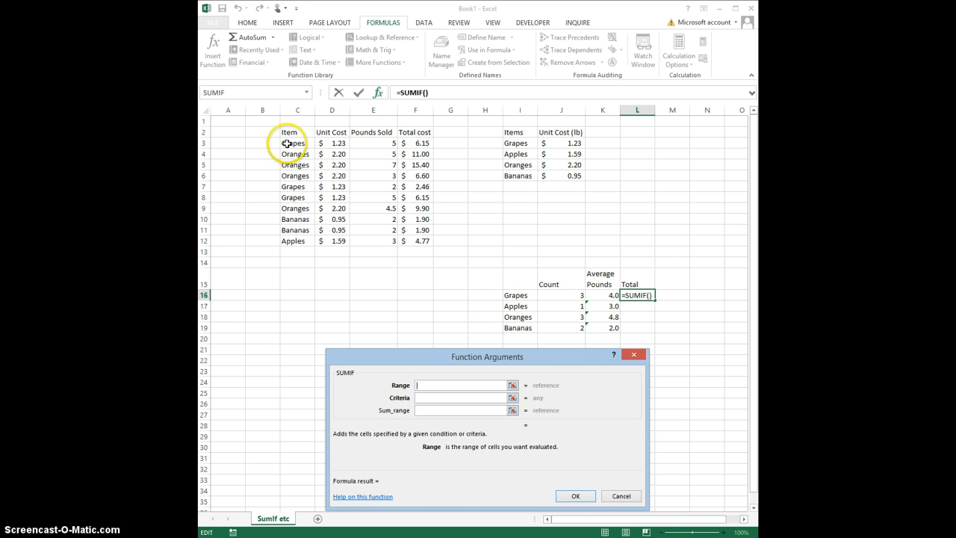
# - Give SUMIF the range C3:C12, criteria I16 and sum range F3:F12, and fill the formula down to L19
pyautogui.moveTo(287, 144); pyautogui.dragTo(288, 241)
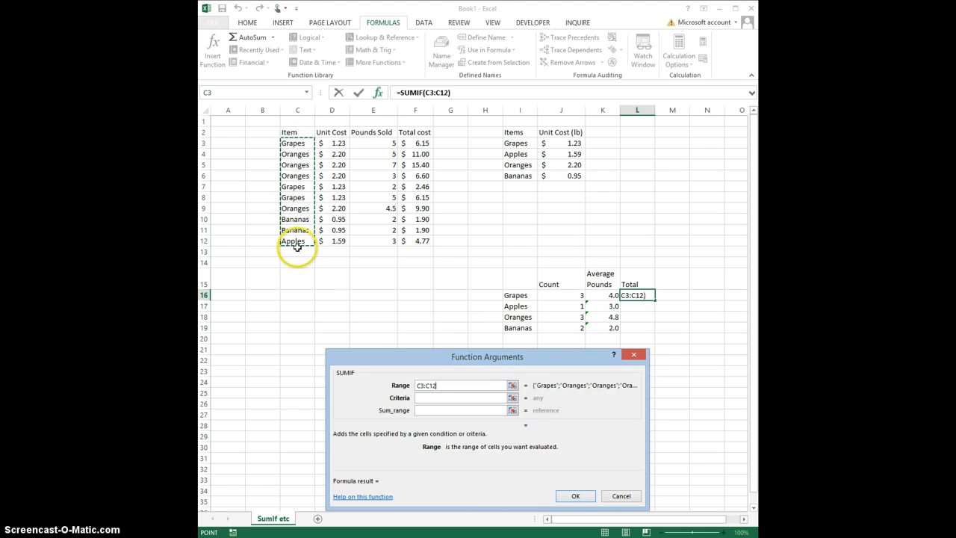
pyautogui.click(458, 398)
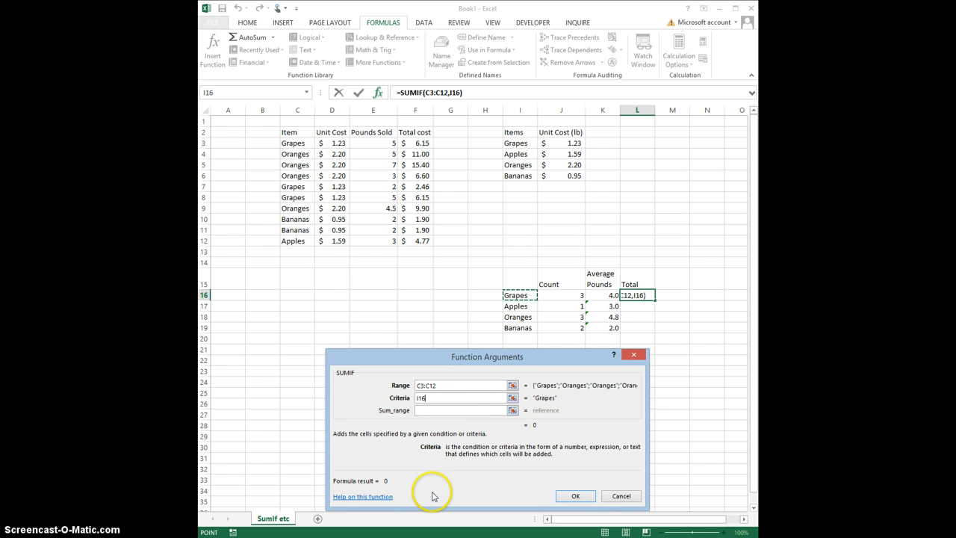
pyautogui.click(452, 410)
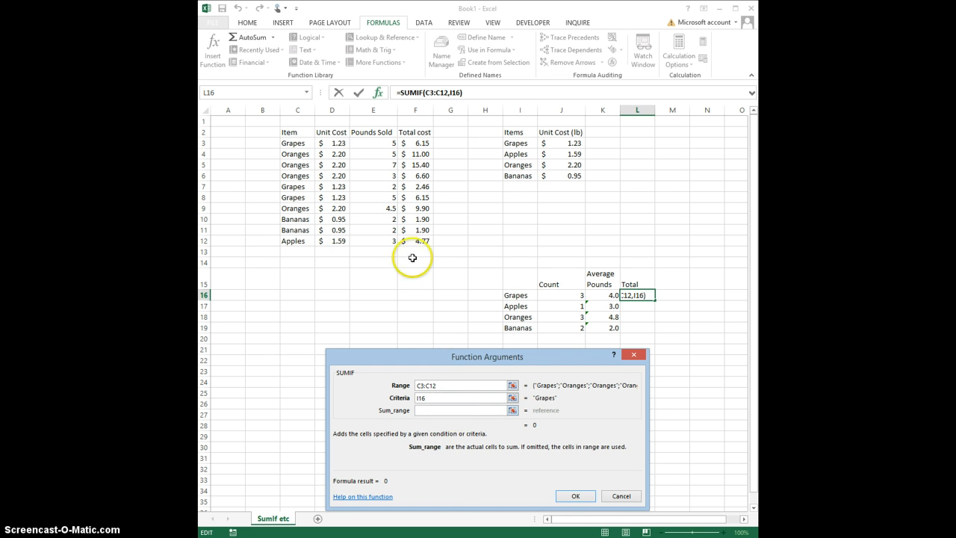
pyautogui.moveTo(417, 143); pyautogui.dragTo(419, 242)
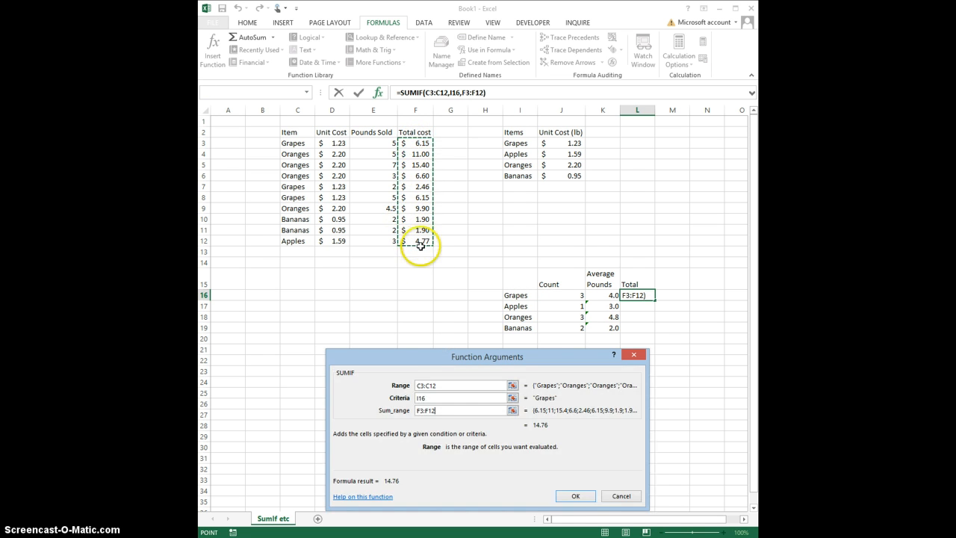
pyautogui.click(575, 494)
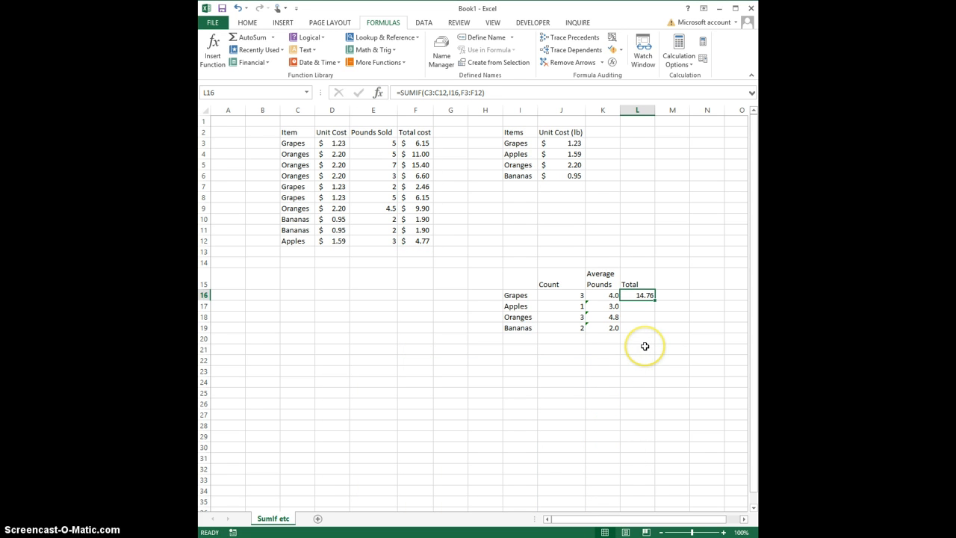
pyautogui.moveTo(654, 300); pyautogui.dragTo(651, 333)
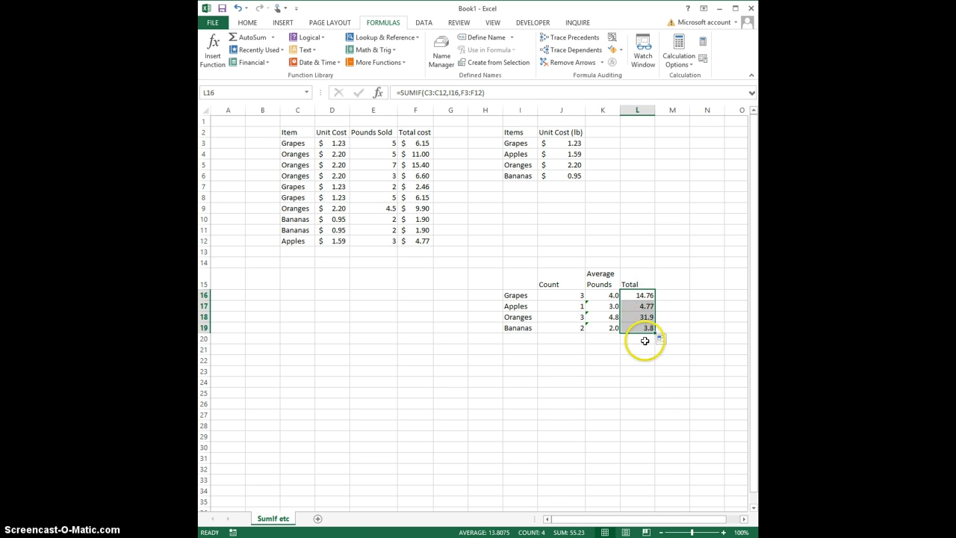
# - Review the SUMIF formulas in L16 and L17, and apply the dollar accounting format to L16:L19
pyautogui.click(639, 297)
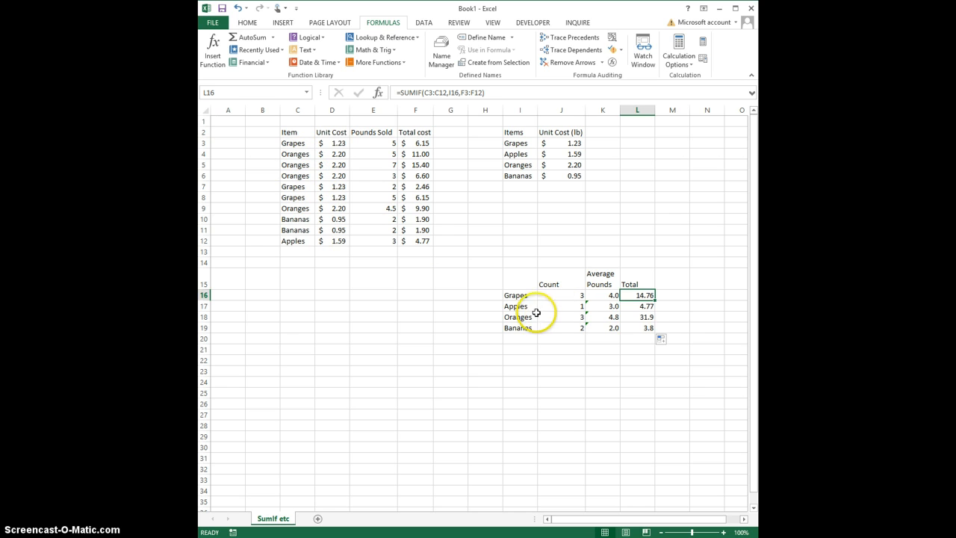
pyautogui.click(642, 306)
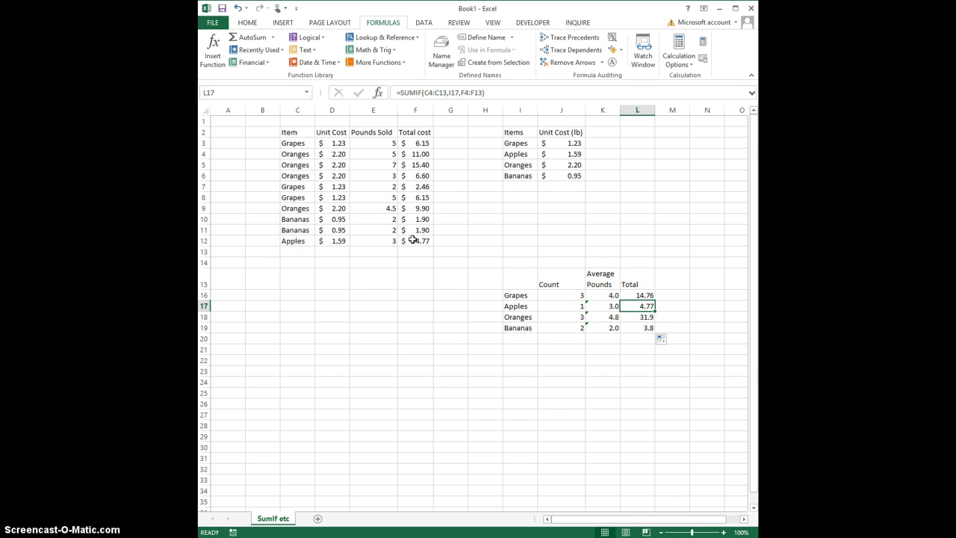
pyautogui.click(637, 296)
pyautogui.moveTo(635, 296); pyautogui.dragTo(635, 325)
pyautogui.rightClick(636, 323)
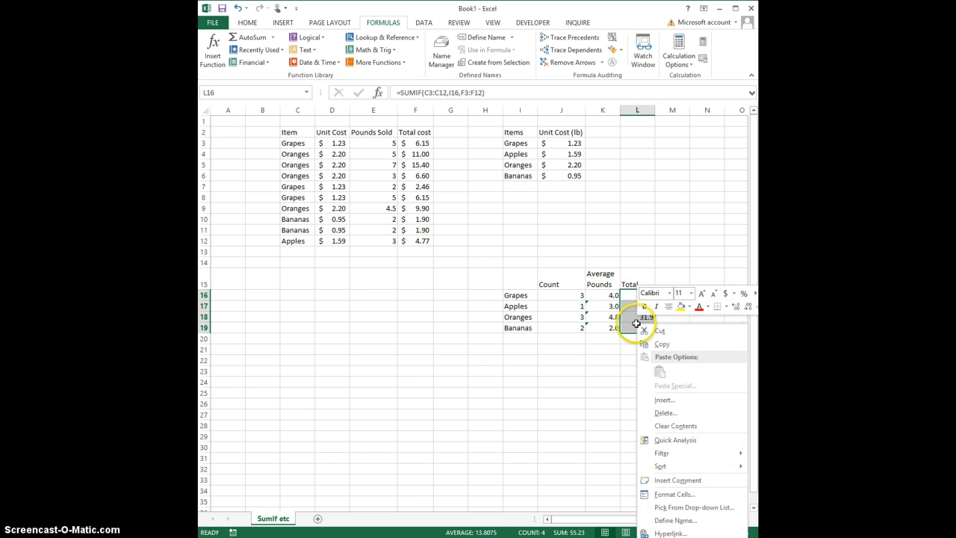
pyautogui.click(726, 296)
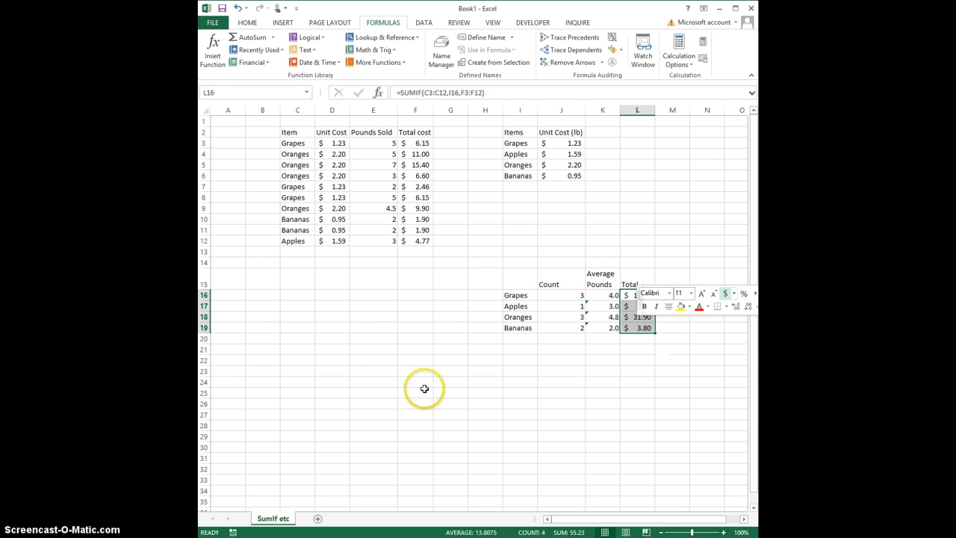
pyautogui.click(555, 358)
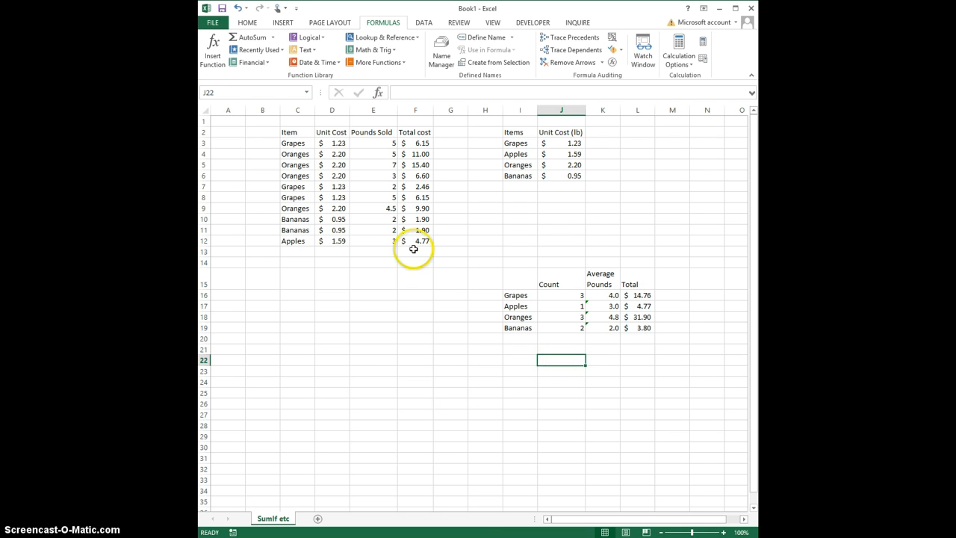
# - Add AutoSum totals for the Pounds Sold and Total cost columns in E13:F13
pyautogui.click(372, 250)
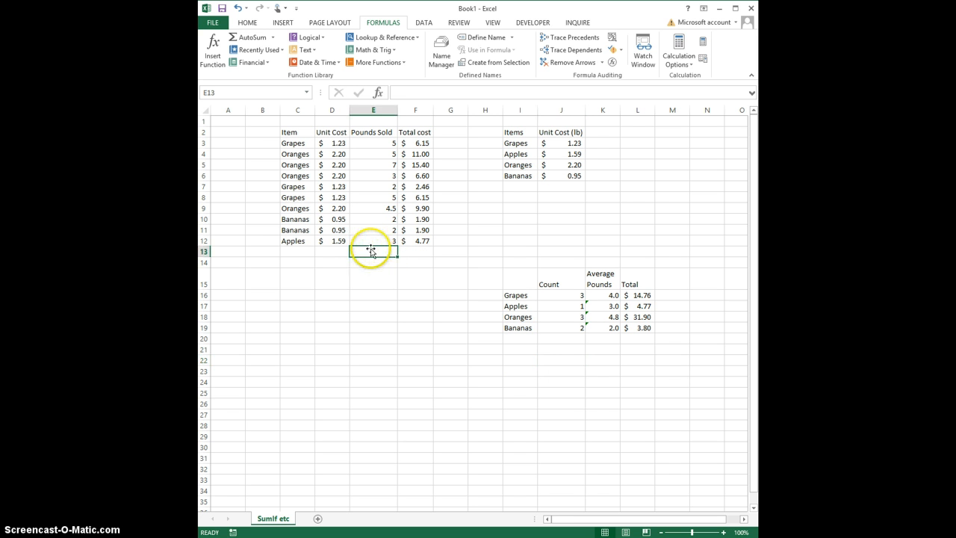
pyautogui.moveTo(371, 249); pyautogui.dragTo(413, 252)
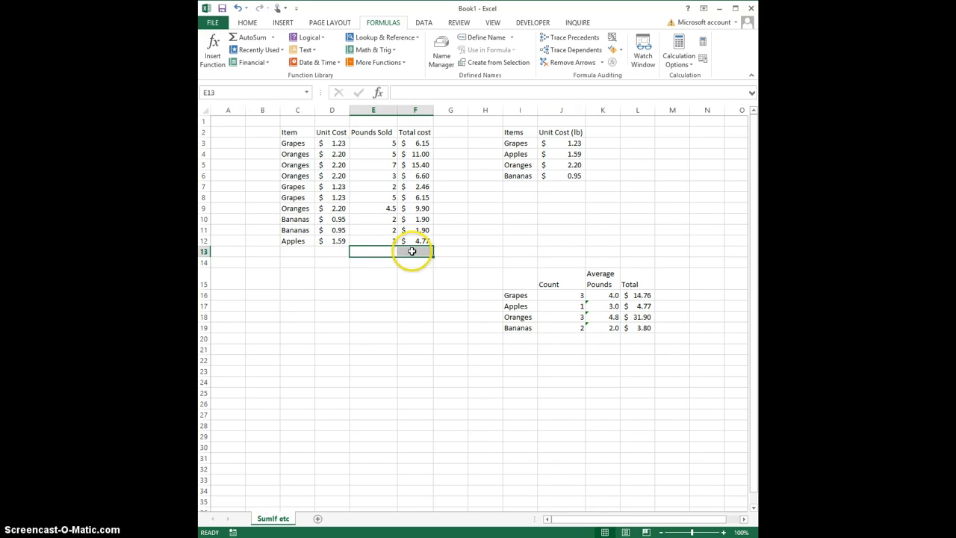
pyautogui.click(246, 22)
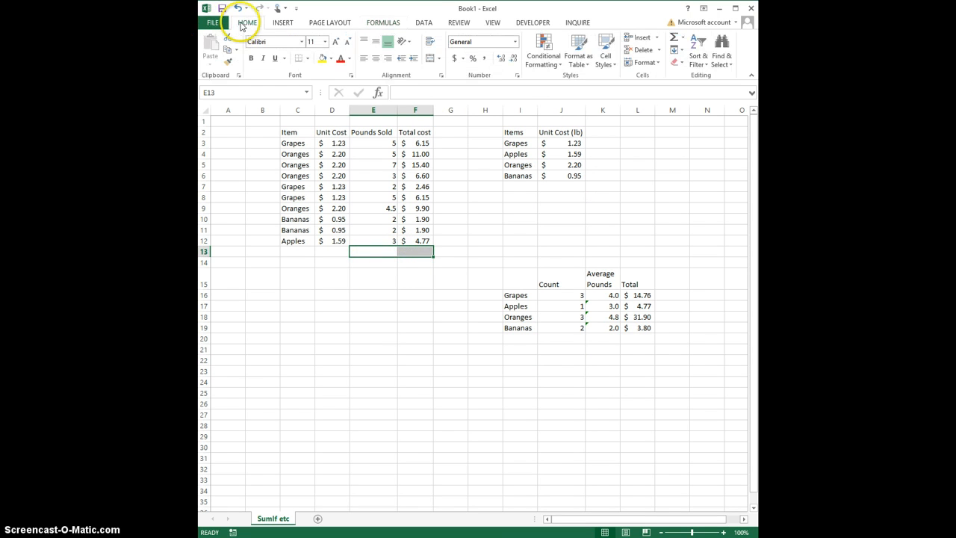
pyautogui.click(672, 36)
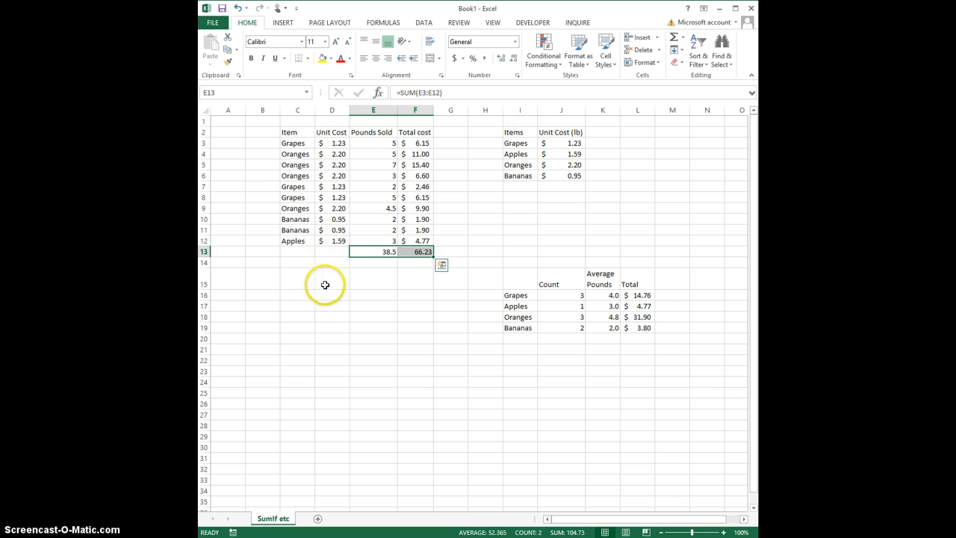
# - Apply the dollar accounting format to the total cost sum in F13
pyautogui.click(416, 266)
pyautogui.click(416, 254)
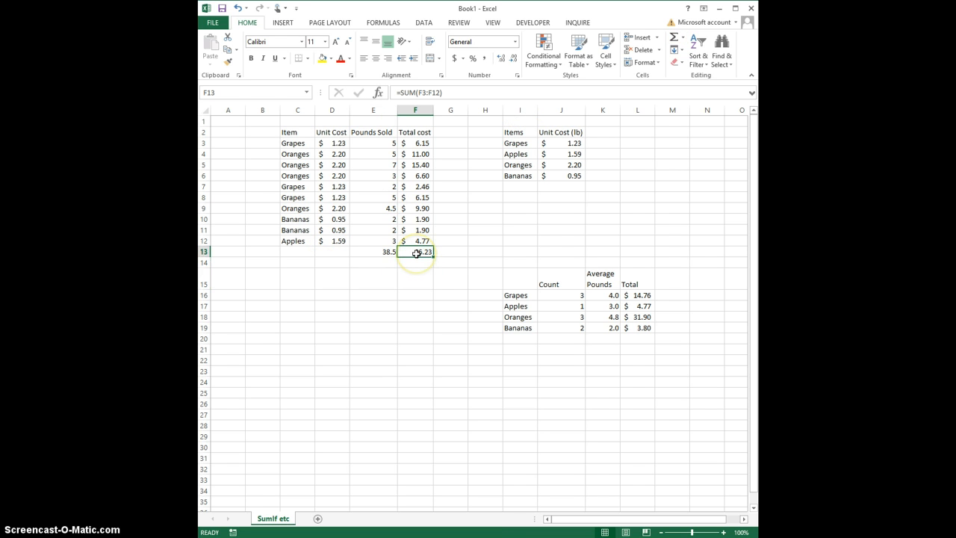
pyautogui.rightClick(416, 253)
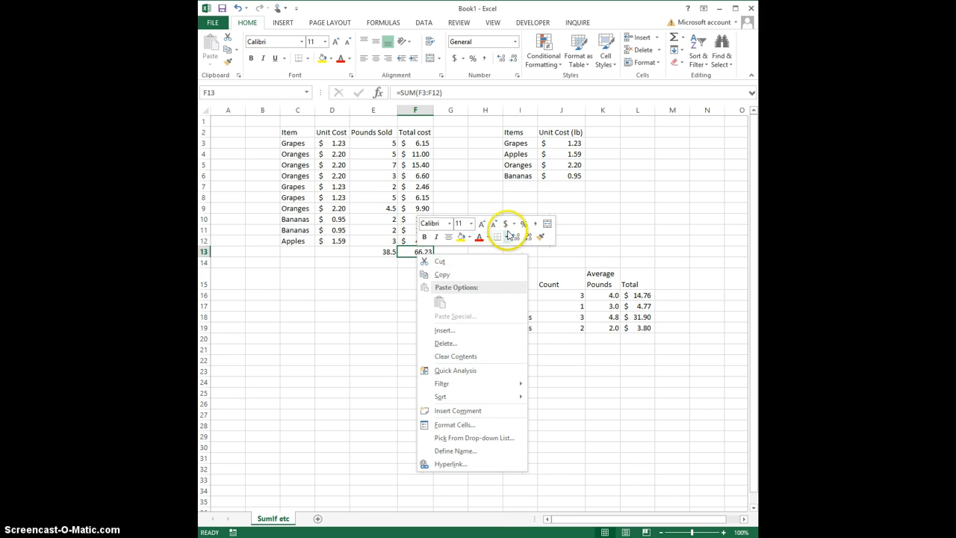
pyautogui.click(506, 228)
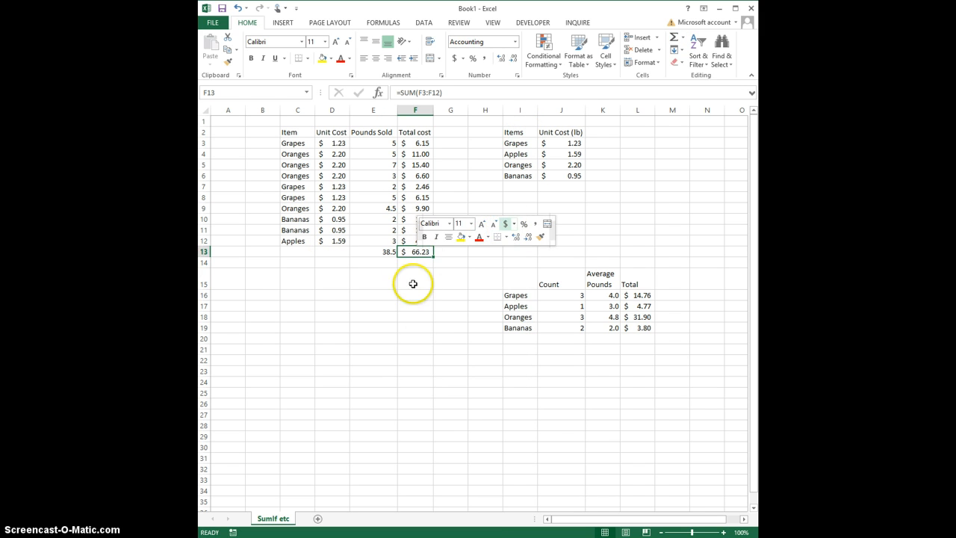
pyautogui.click(413, 284)
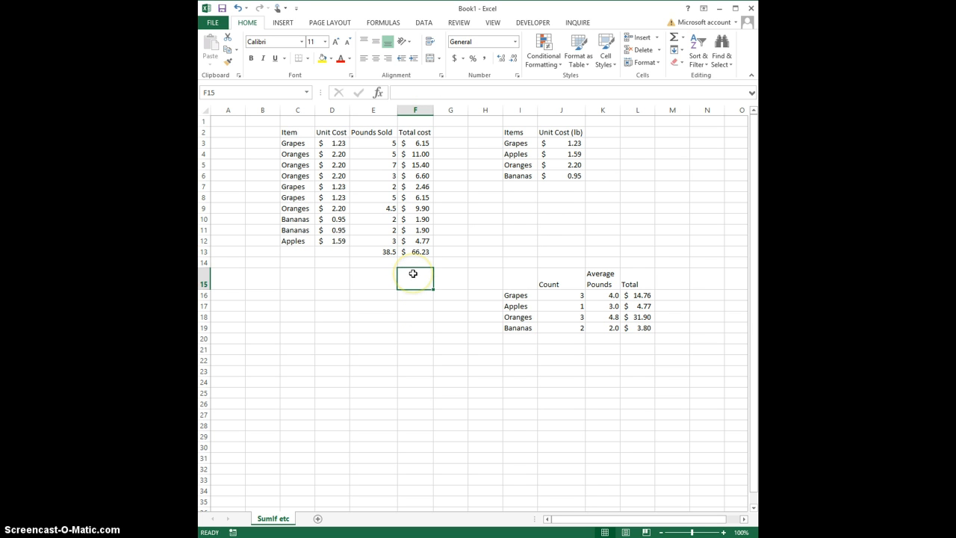
# - Sum L16:L19 in L20 and inspect the SUM formula and the SUMIF formulas above it
pyautogui.click(639, 339)
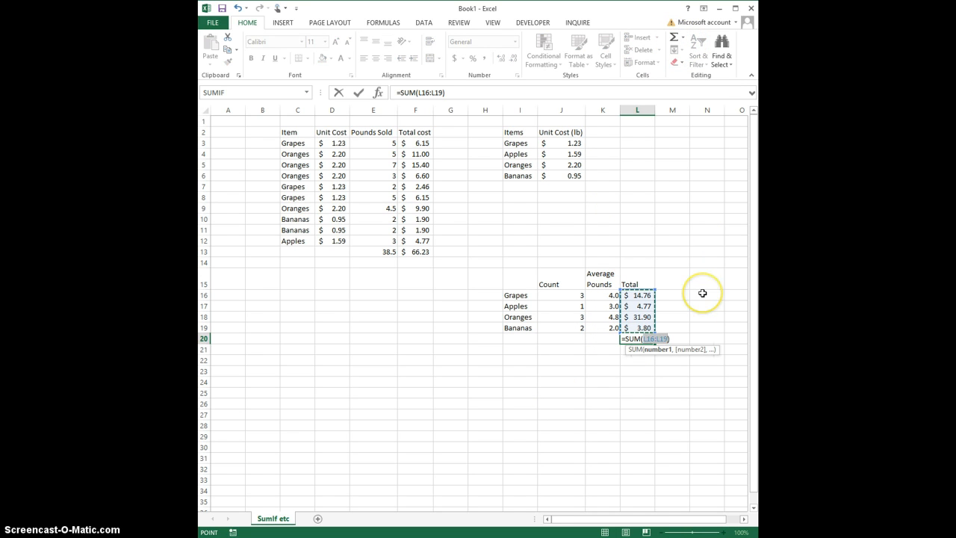
pyautogui.press('Return')
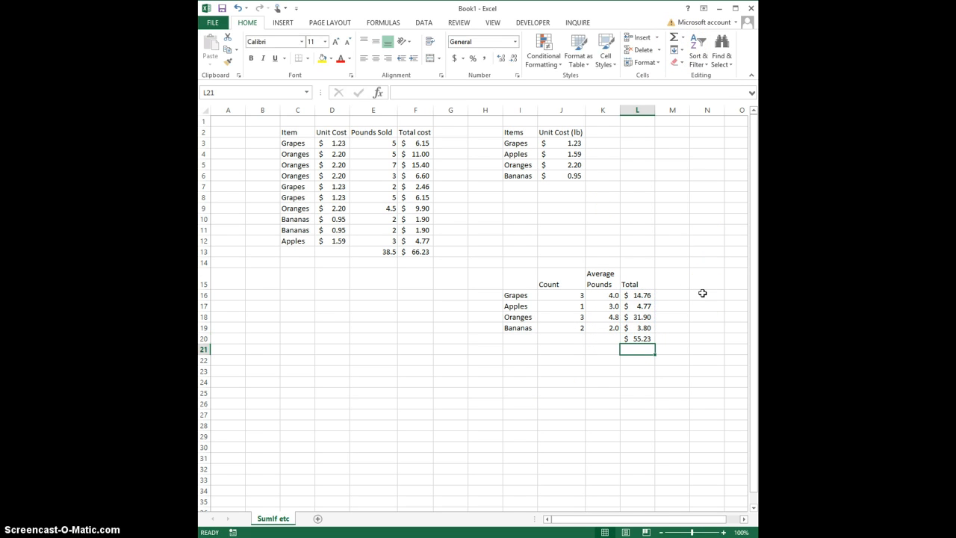
pyautogui.click(637, 340)
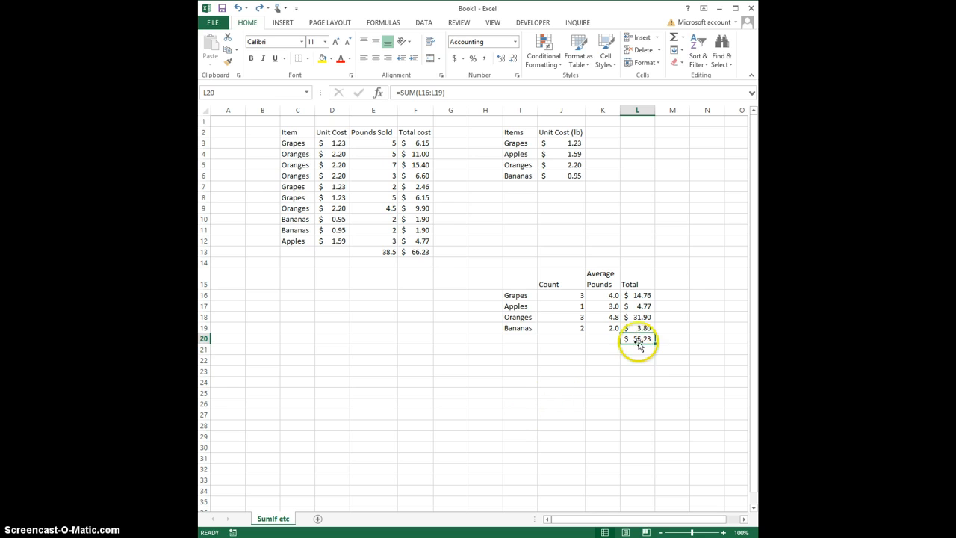
pyautogui.click(643, 296)
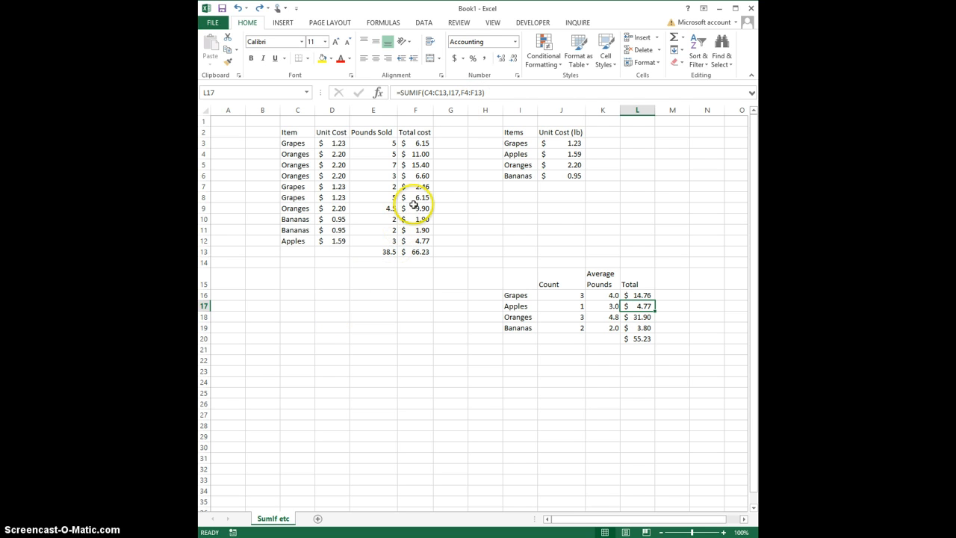
# - Examine the cell ranges referenced by the SUMIF formula for Apples in L17
pyautogui.click(454, 94)
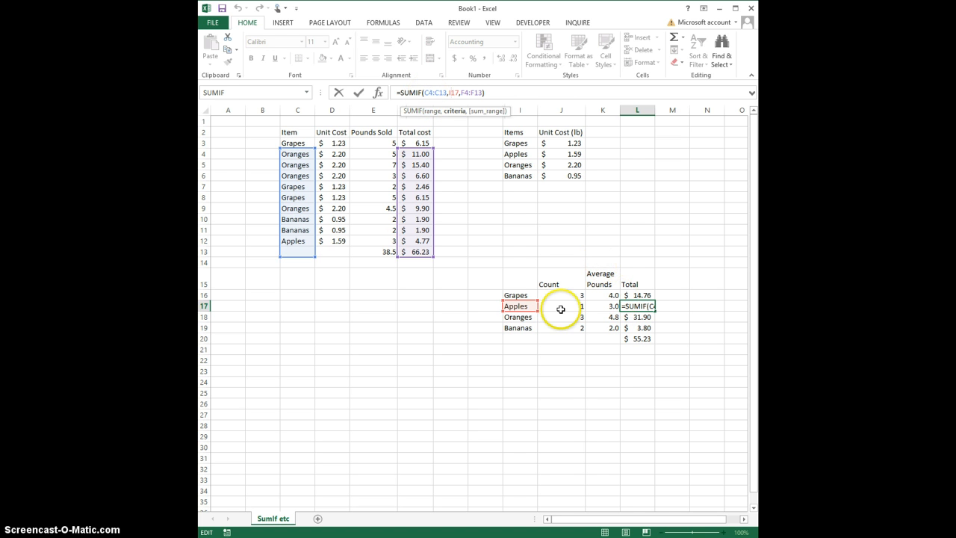
pyautogui.press('Return')
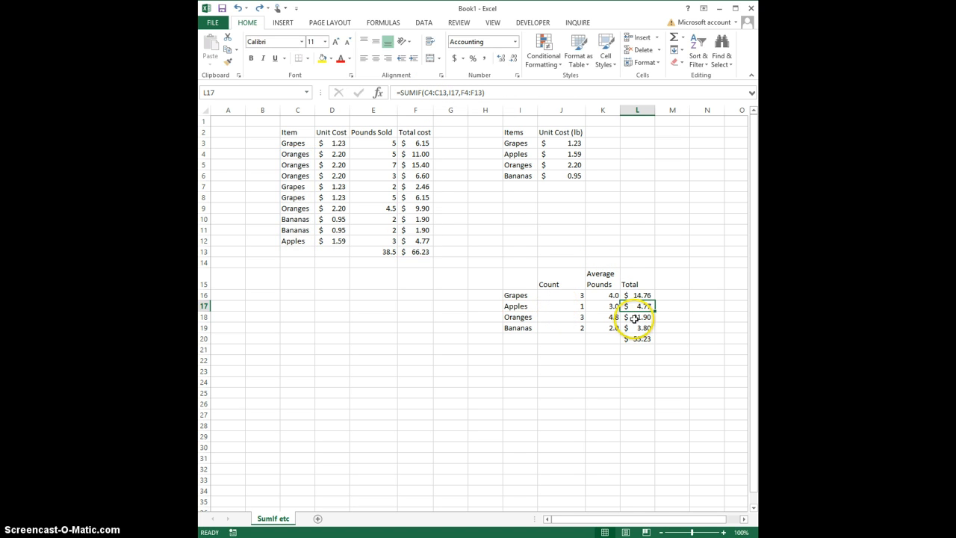
pyautogui.click(647, 306)
# - Make the SUMIF ranges in L16 absolute as $C$3:$C$12 and $F$3:$F$12, and fill the formula down to L19
pyautogui.click(640, 295)
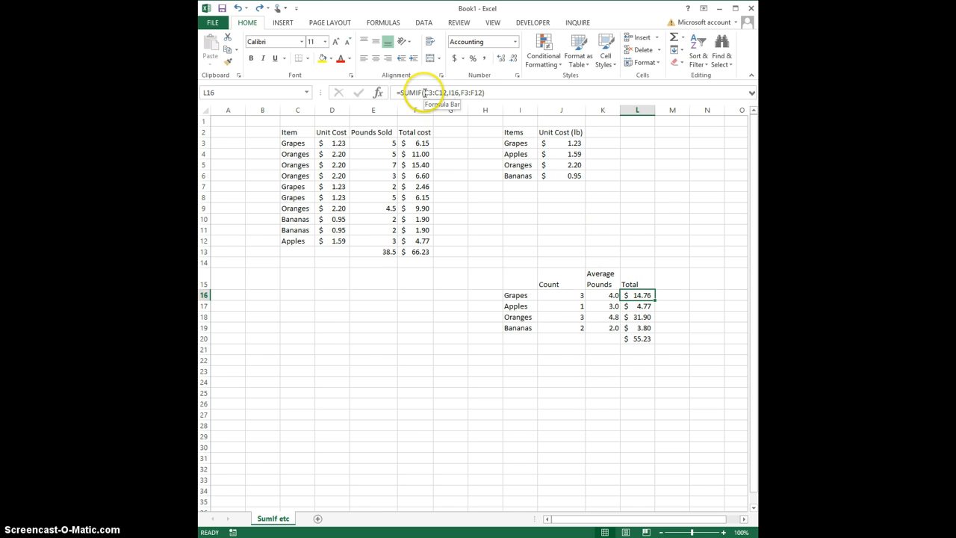
pyautogui.moveTo(424, 93); pyautogui.dragTo(438, 92)
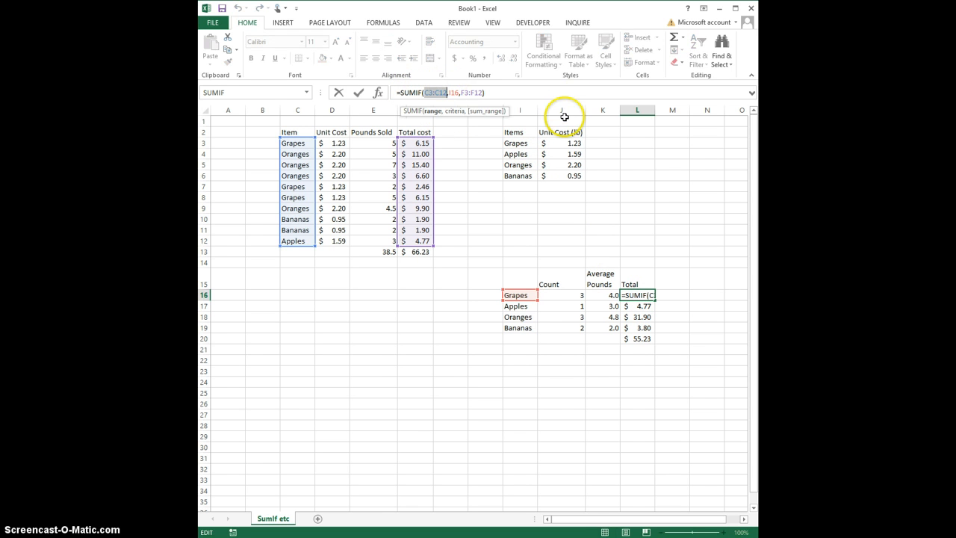
pyautogui.press('F4')
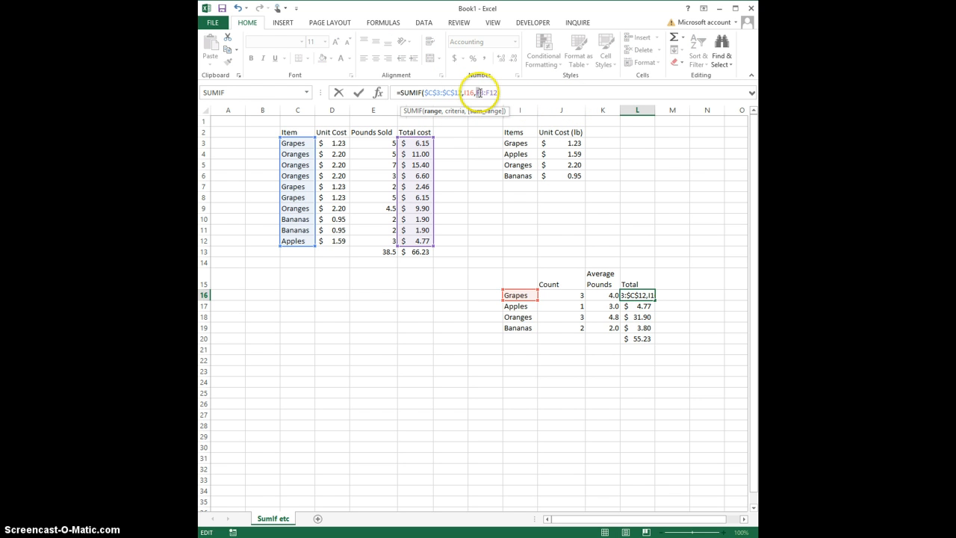
pyautogui.moveTo(482, 92); pyautogui.dragTo(497, 93)
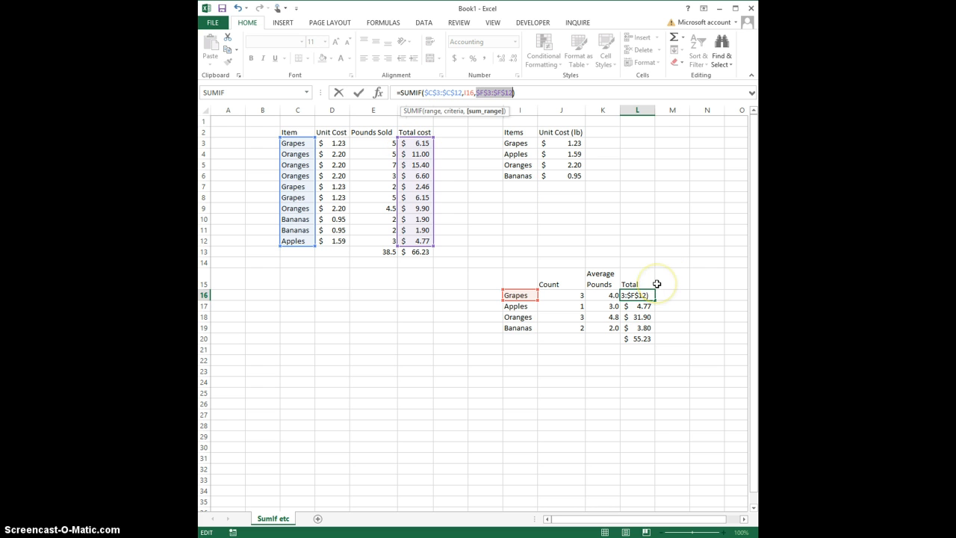
pyautogui.press('Return')
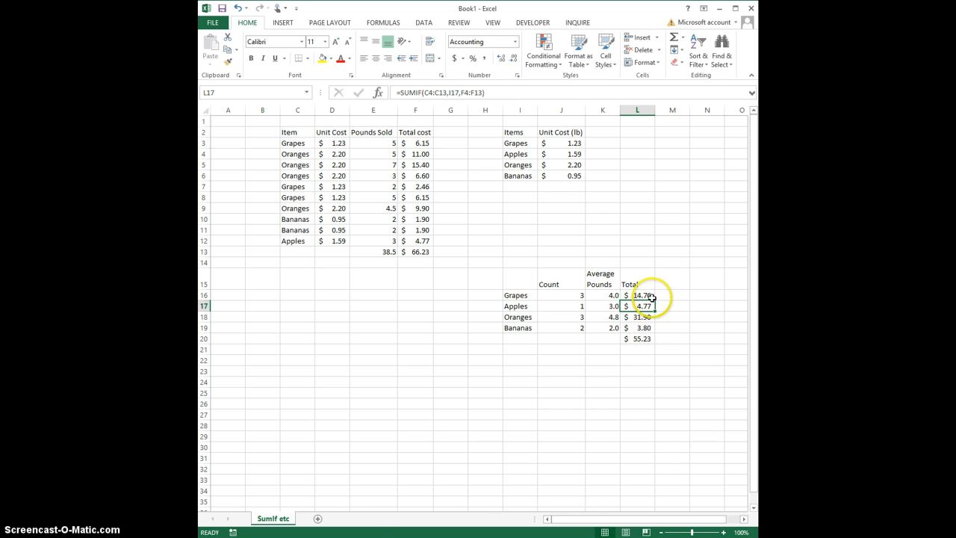
pyautogui.click(648, 294)
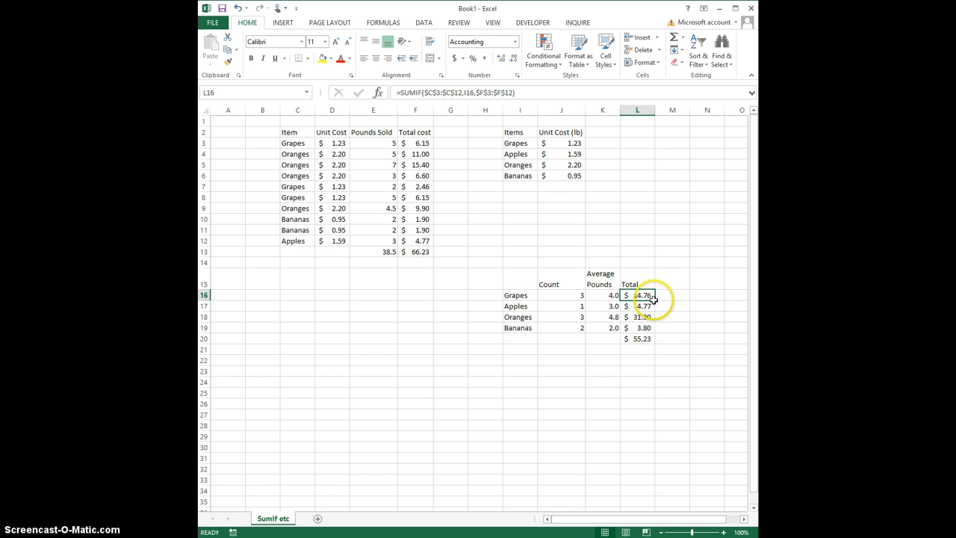
pyautogui.moveTo(654, 300); pyautogui.dragTo(646, 333)
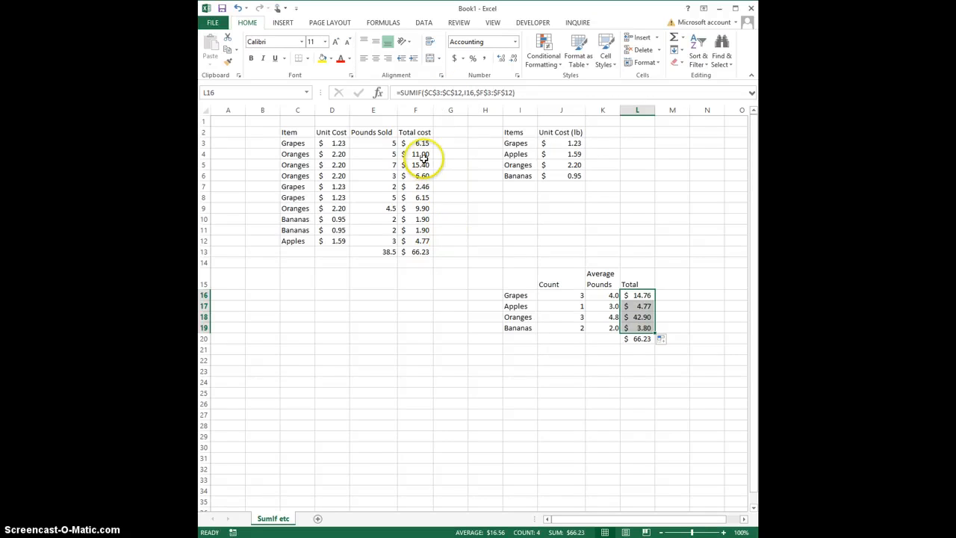
# - Change the total cost formula in F3 to =IFERROR(E3*D3,"Error") and fill it down through F12
pyautogui.click(373, 186)
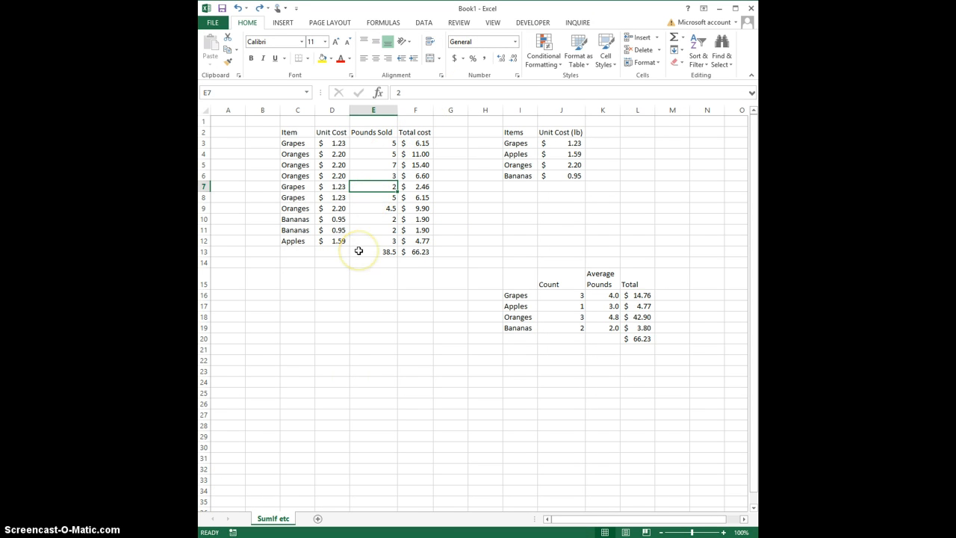
pyautogui.click(414, 143)
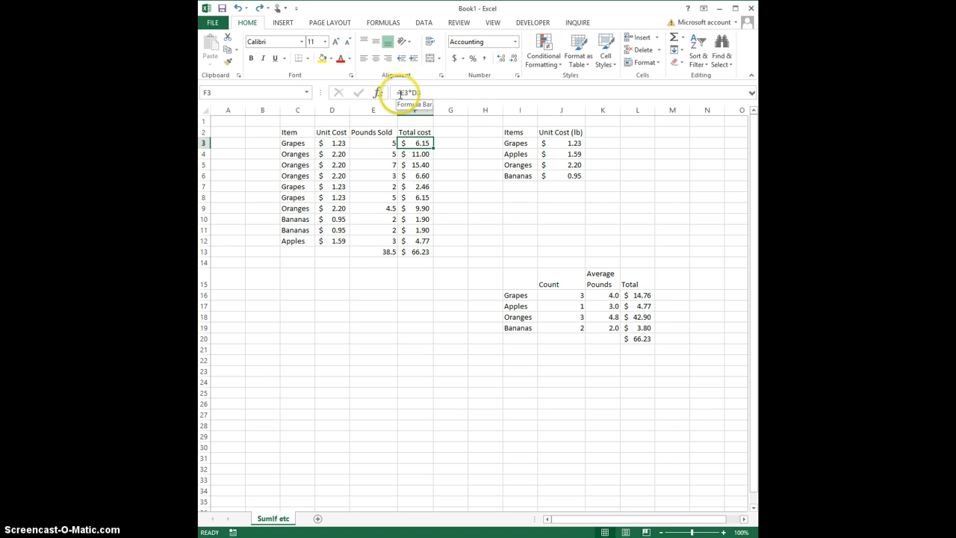
pyautogui.click(466, 90)
pyautogui.press('Home')
pyautogui.press('Right')
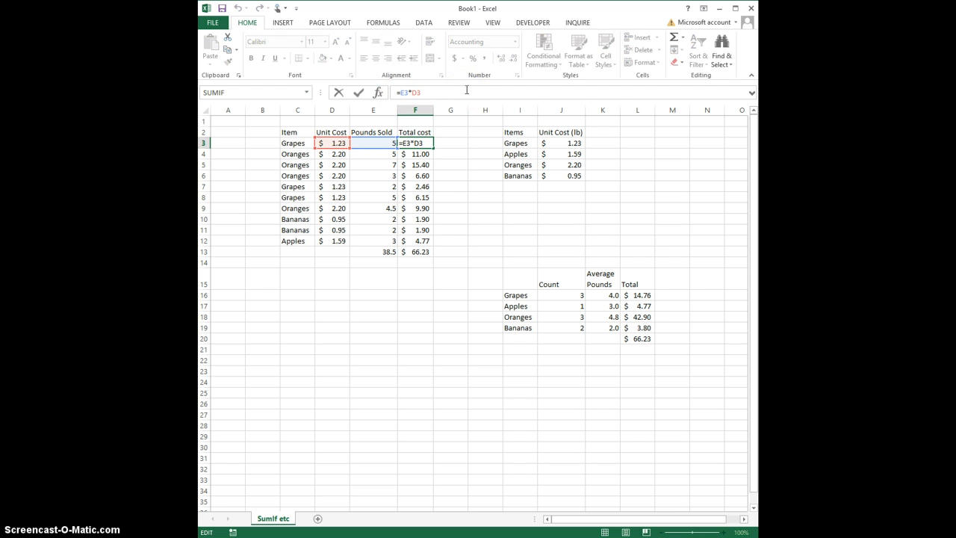
pyautogui.write('iferr')
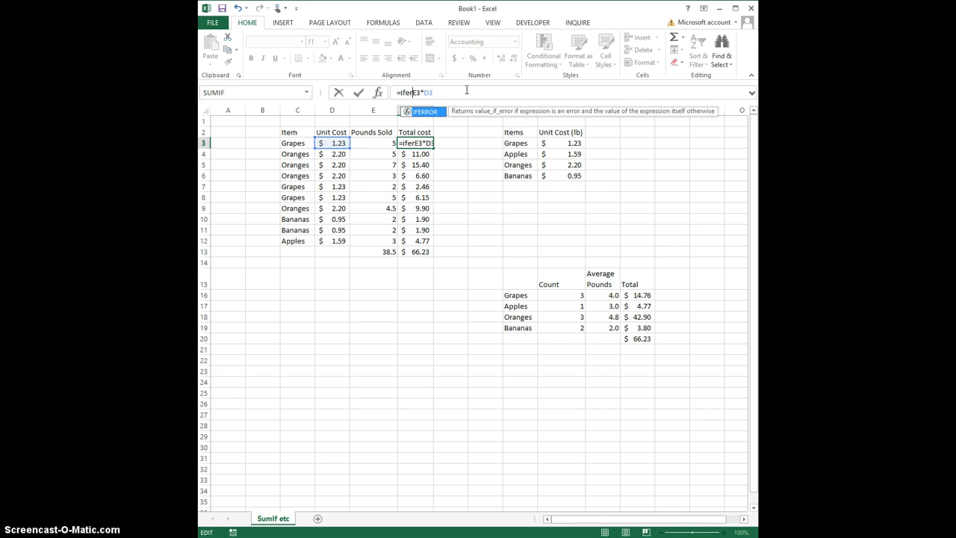
pyautogui.write('or(')
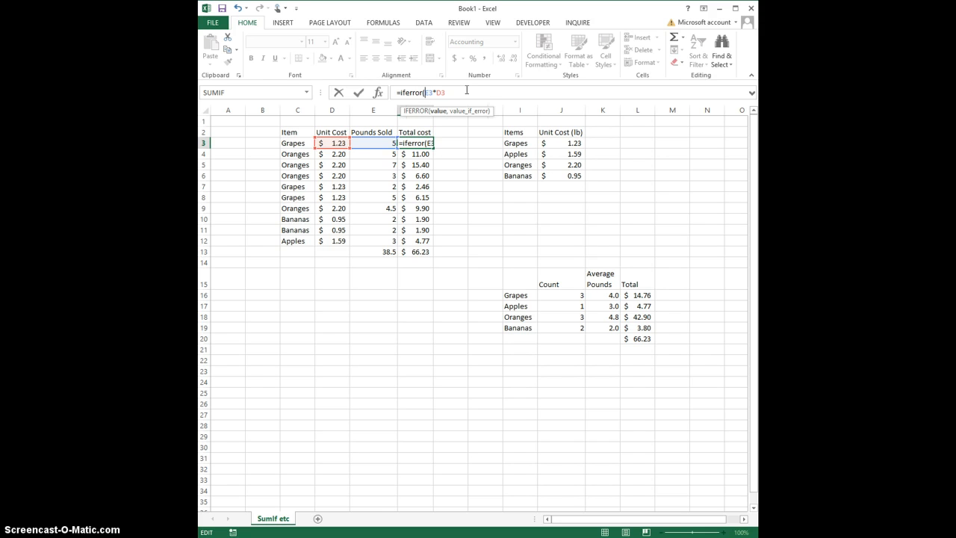
pyautogui.press('Right')
pyautogui.press('Right')
pyautogui.press('Right')
pyautogui.press('Right')
pyautogui.write(',""Error)')
pyautogui.press('Return')
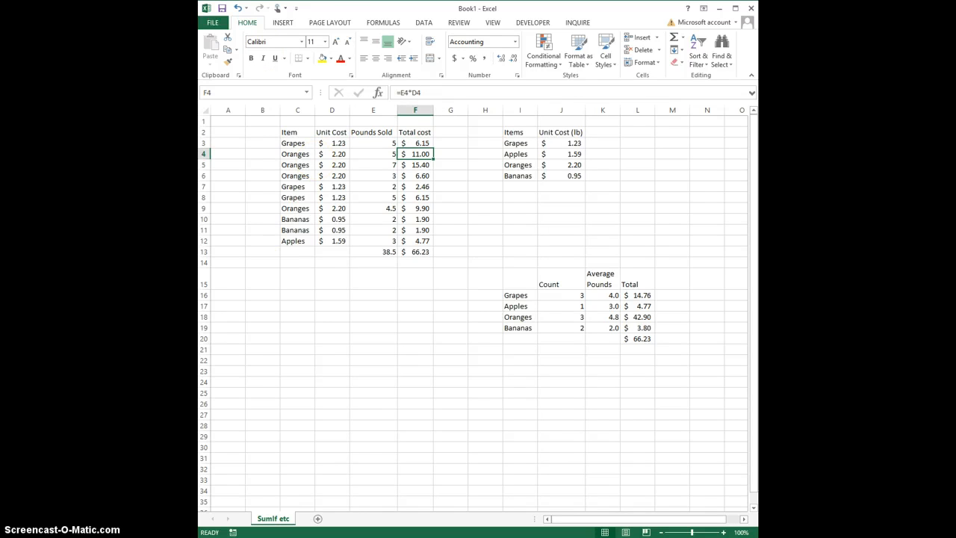
pyautogui.click(422, 142)
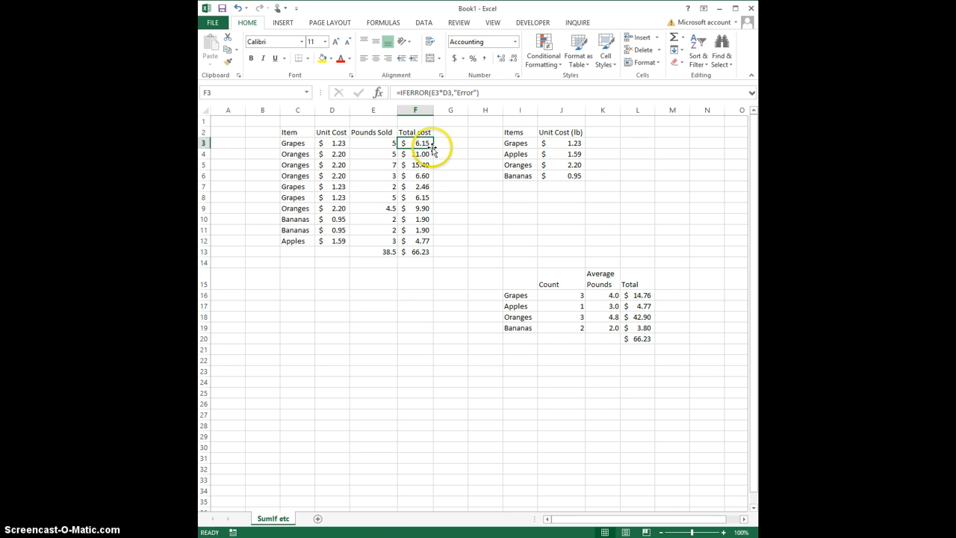
pyautogui.moveTo(432, 149); pyautogui.dragTo(423, 242)
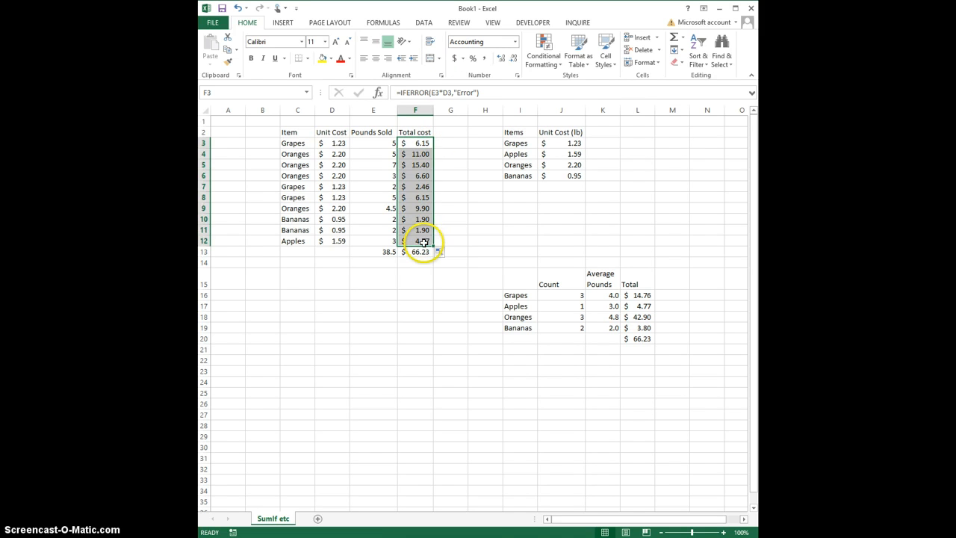
# - Replace the pounds sold value in E7 with the text "two" to test the error handling
pyautogui.click(376, 186)
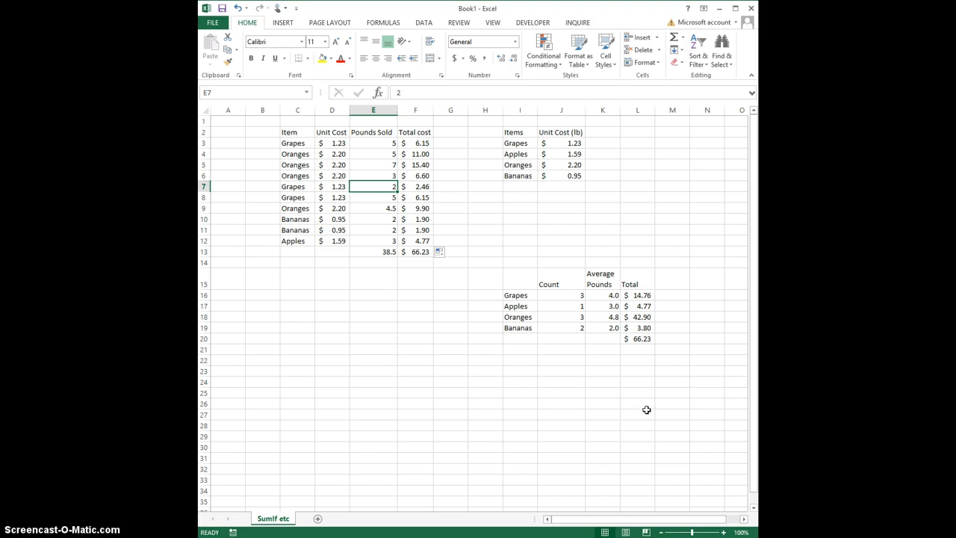
pyautogui.write('two')
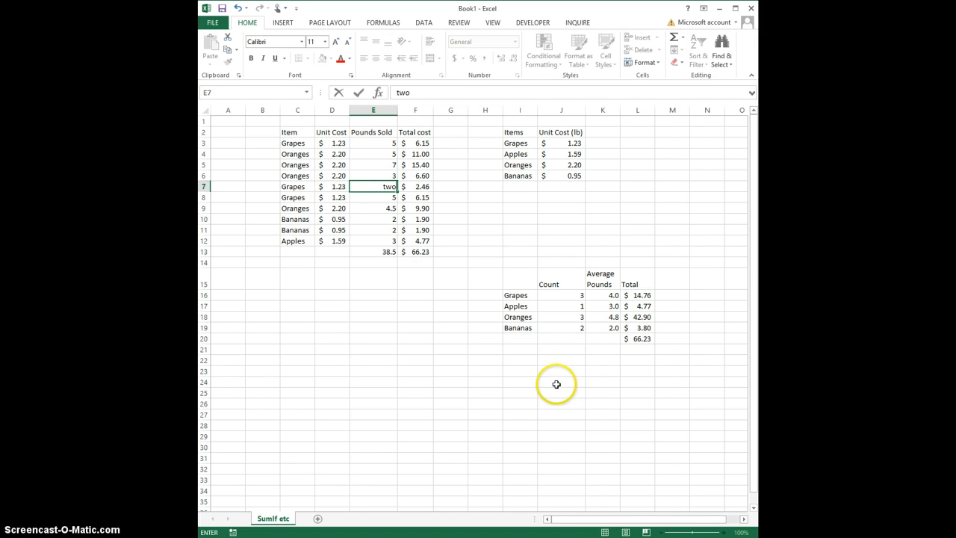
pyautogui.press('Return')
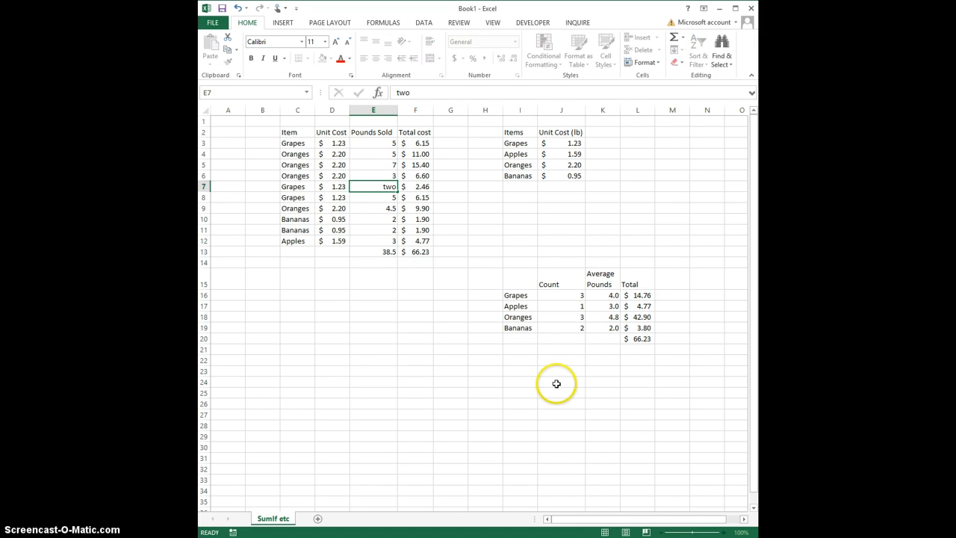